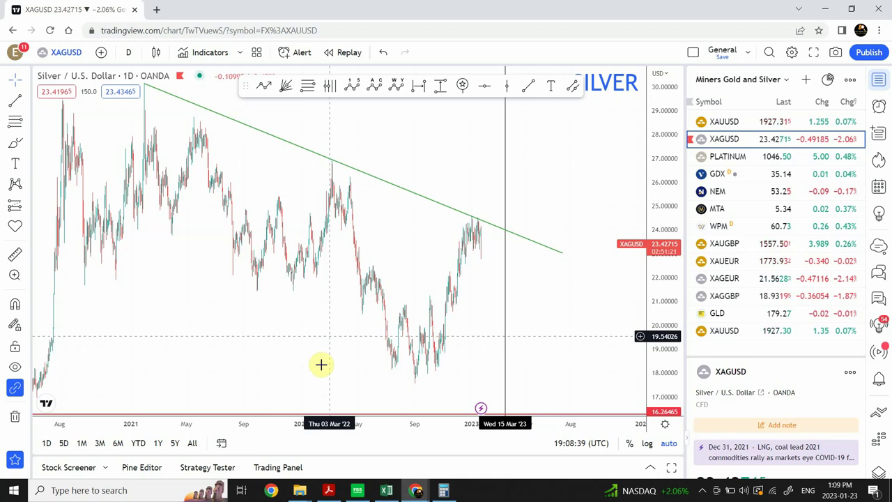
Examine silver's long-term daily price history back to 2017 and the points where the descending green trendline meets the highs
{"action": "mouse_move", "coordinate": [341, 365]}
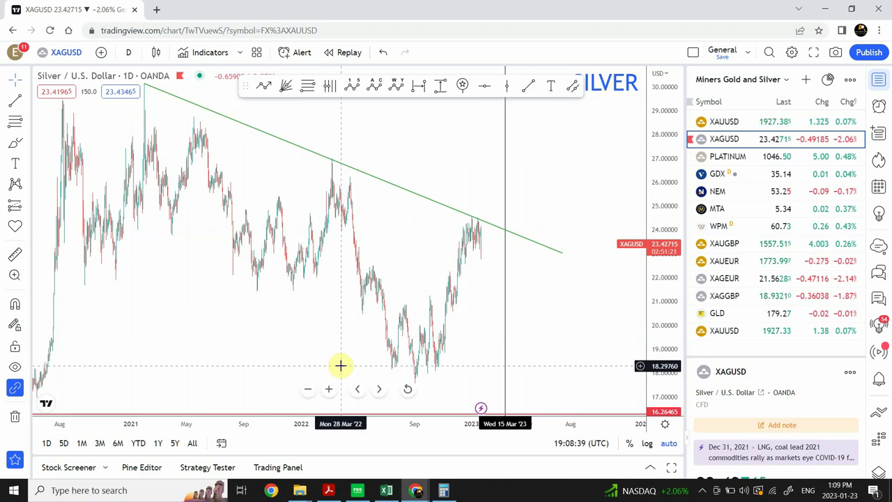
{"action": "left_click", "coordinate": [308, 391]}
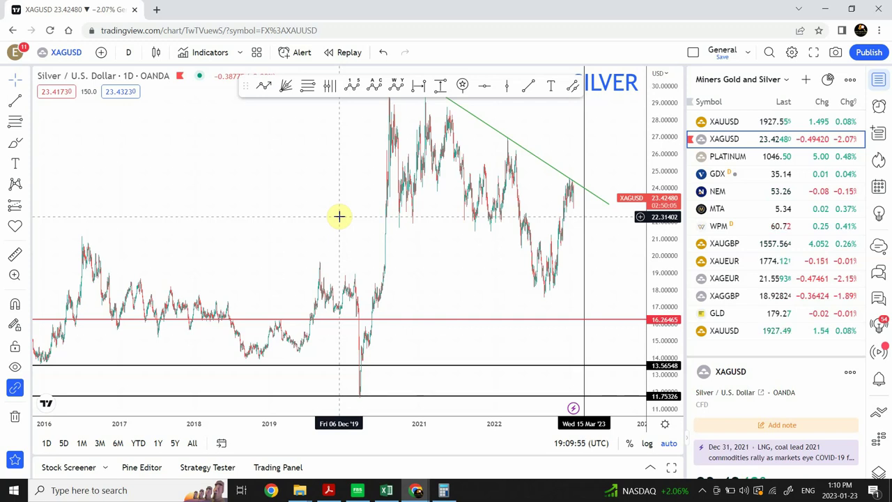
{"action": "left_click_drag", "start_coordinate": [340, 216], "coordinate": [251, 240]}
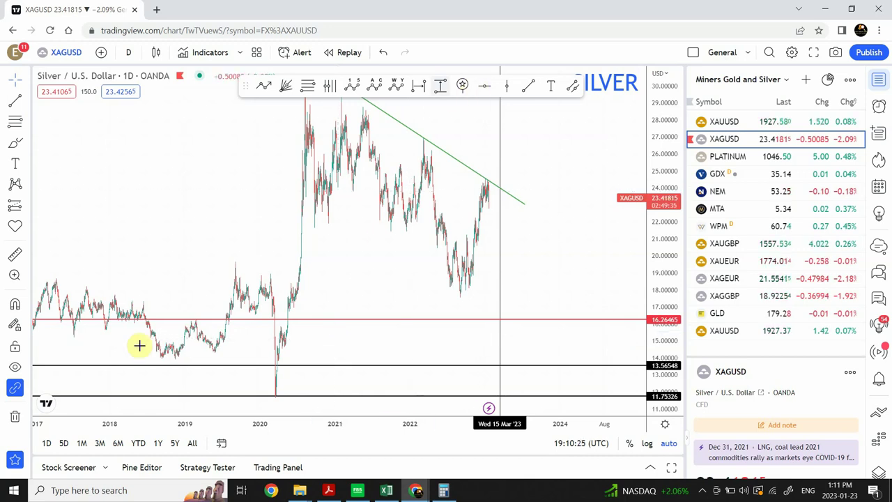
{"action": "left_click", "coordinate": [16, 460]}
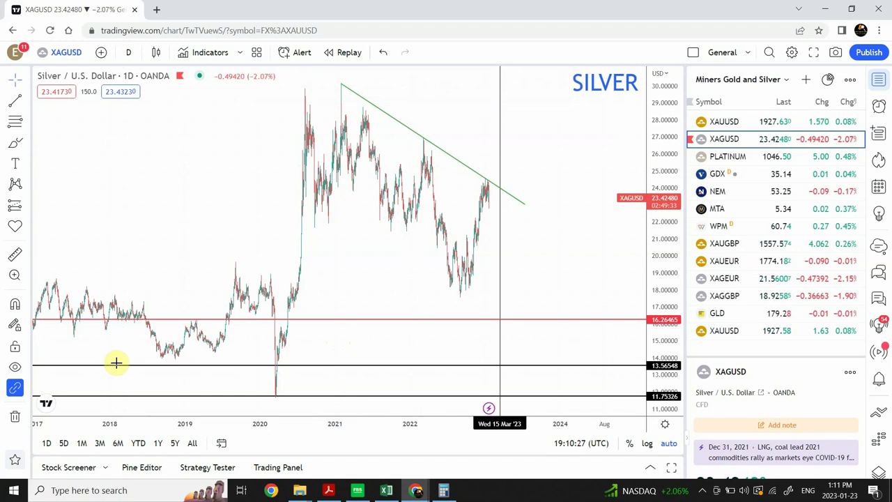
{"action": "left_click", "coordinate": [342, 85]}
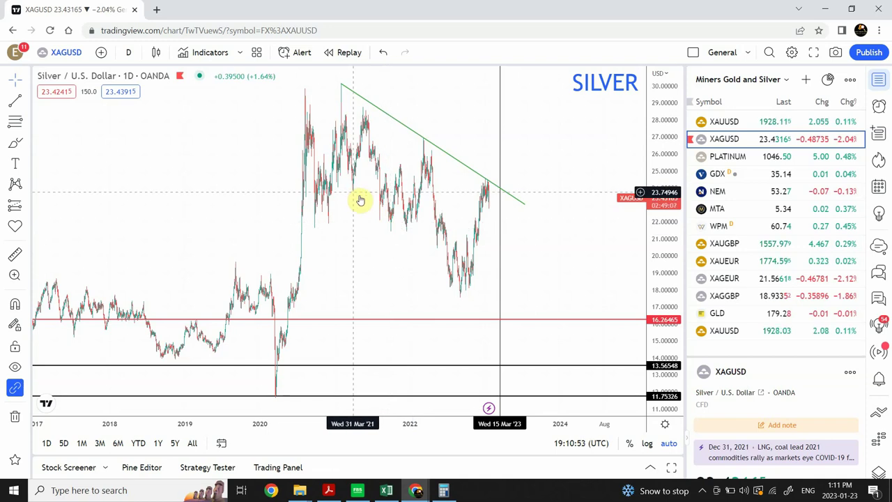
{"action": "left_click", "coordinate": [341, 85]}
{"action": "left_click", "coordinate": [350, 163]}
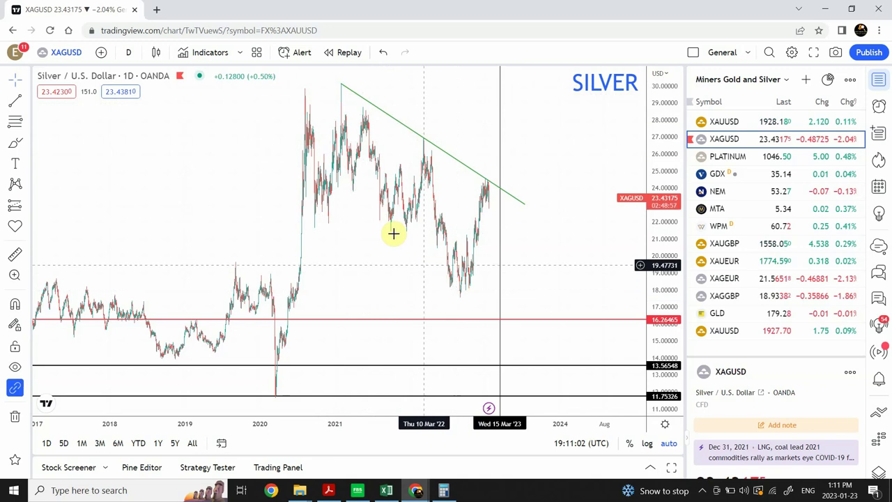
{"action": "left_click", "coordinate": [486, 183]}
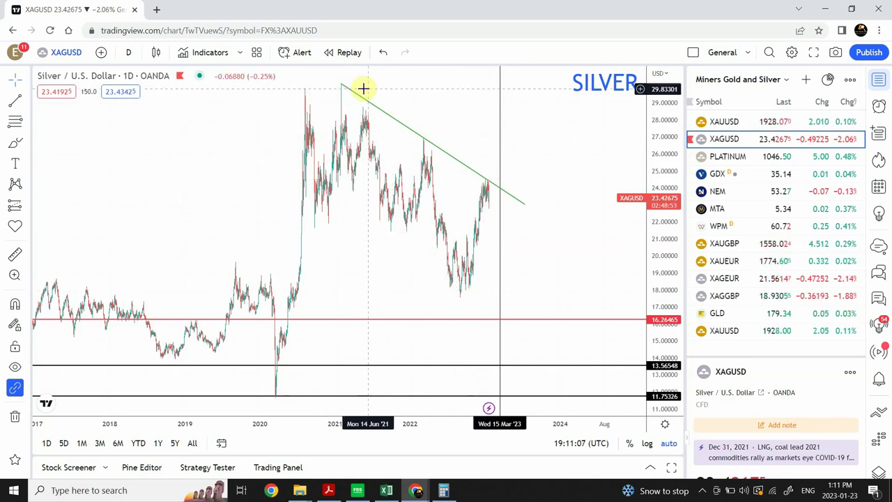
{"action": "left_click", "coordinate": [573, 183]}
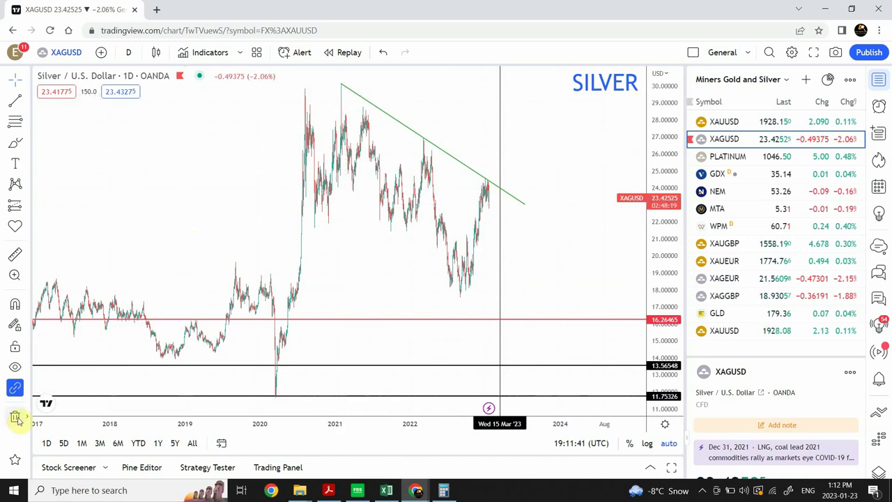
Draw an Elliott impulse wave (0) to (V) over the decline, from about 29.22 in early 2021 to about 18.08 in mid-2022
{"action": "left_click", "coordinate": [16, 461]}
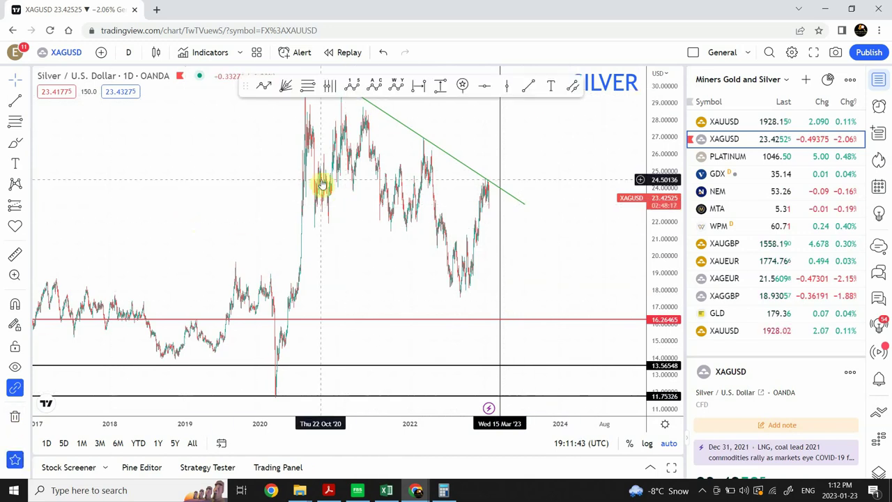
{"action": "left_click", "coordinate": [352, 85]}
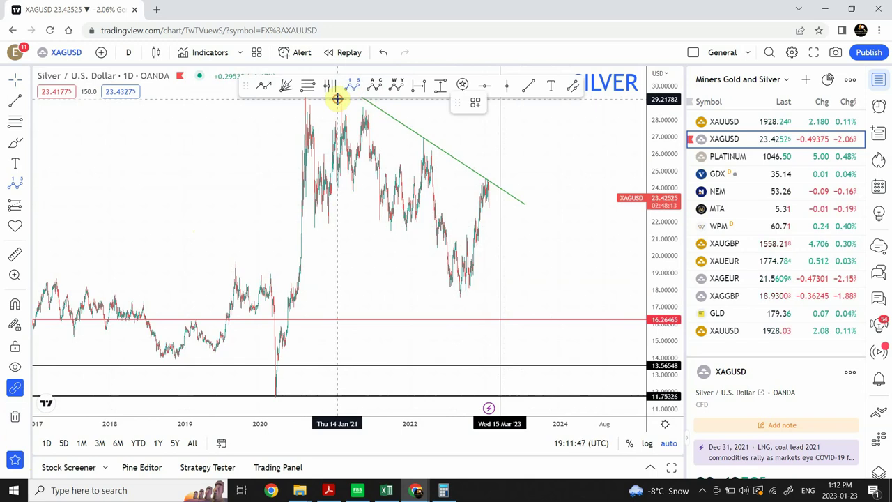
{"action": "left_click", "coordinate": [337, 99]}
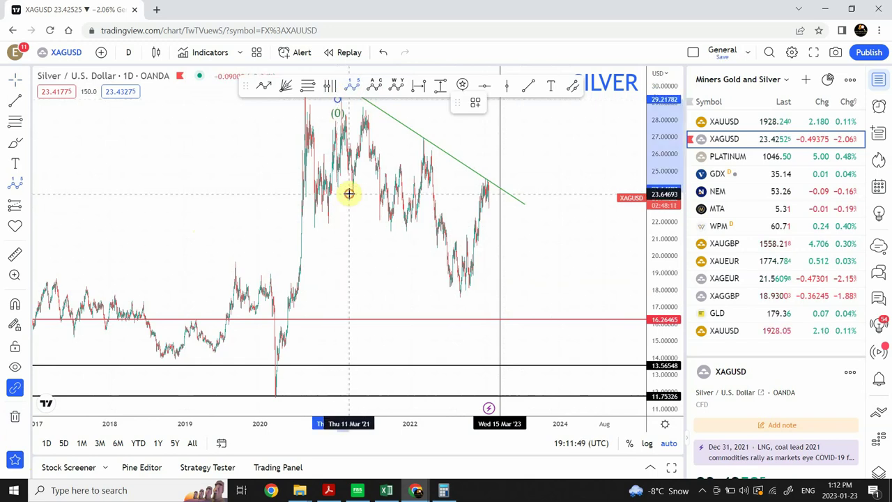
{"action": "left_click", "coordinate": [349, 193]}
{"action": "left_click", "coordinate": [356, 108]}
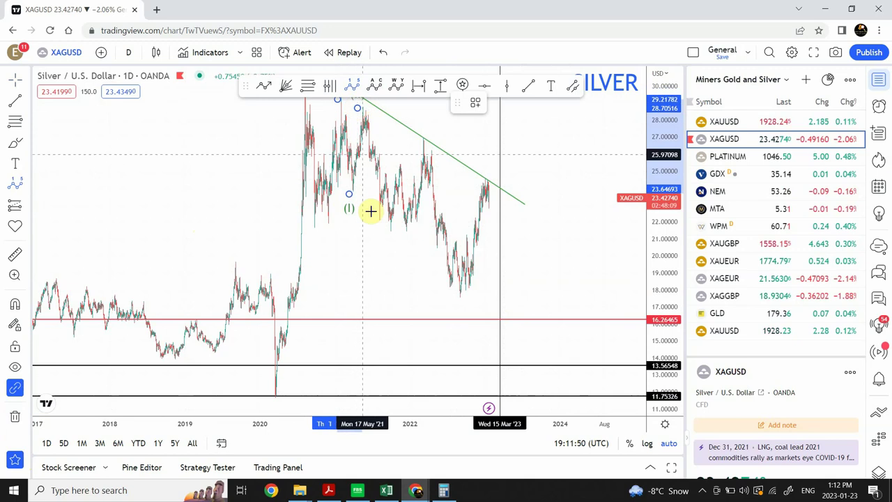
{"action": "left_click", "coordinate": [383, 233]}
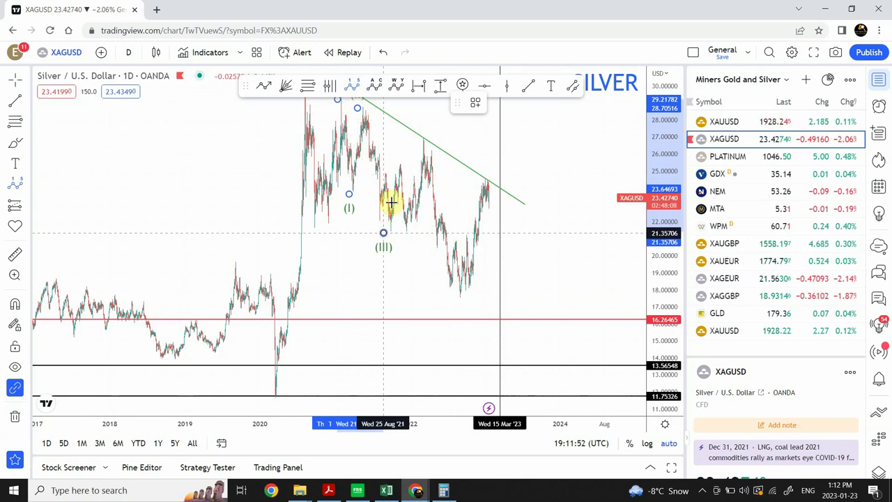
{"action": "left_click", "coordinate": [415, 136]}
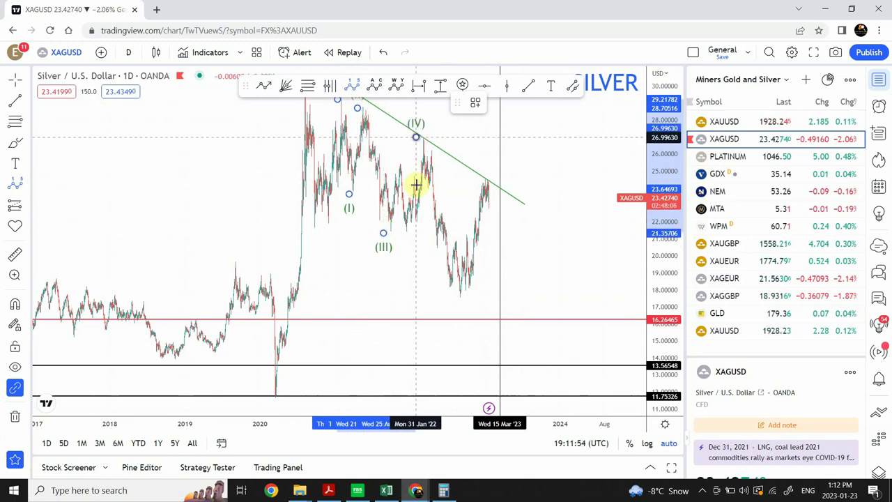
{"action": "left_click", "coordinate": [442, 288]}
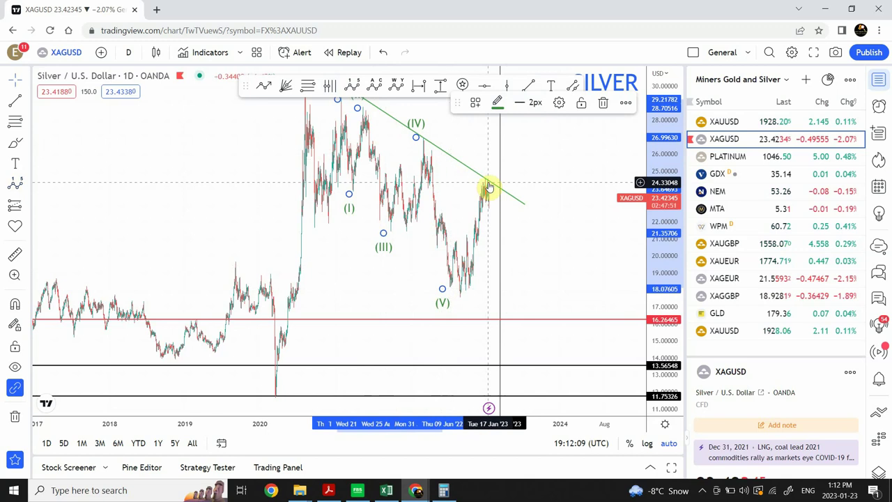
{"action": "left_click", "coordinate": [551, 300]}
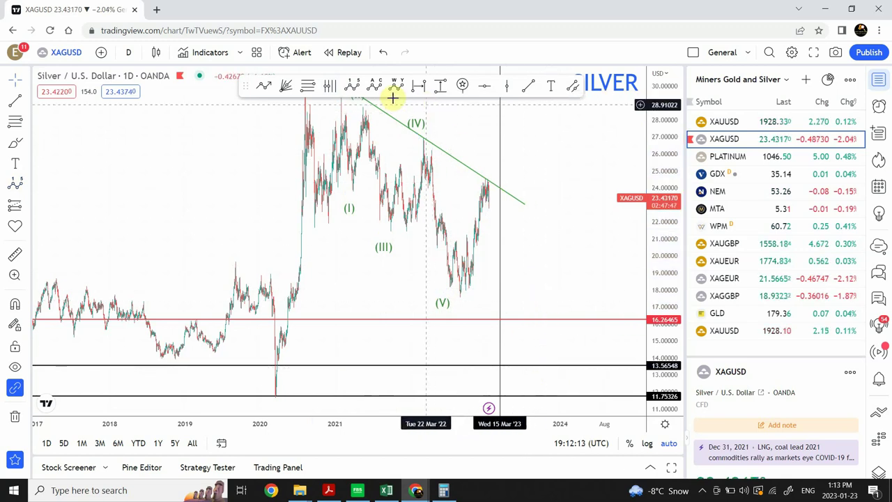
Draw an Elliott ABC correction from about 29.15, with A at about 17.67, B at about 25.18 and C at about 12.06
{"action": "left_click", "coordinate": [369, 84]}
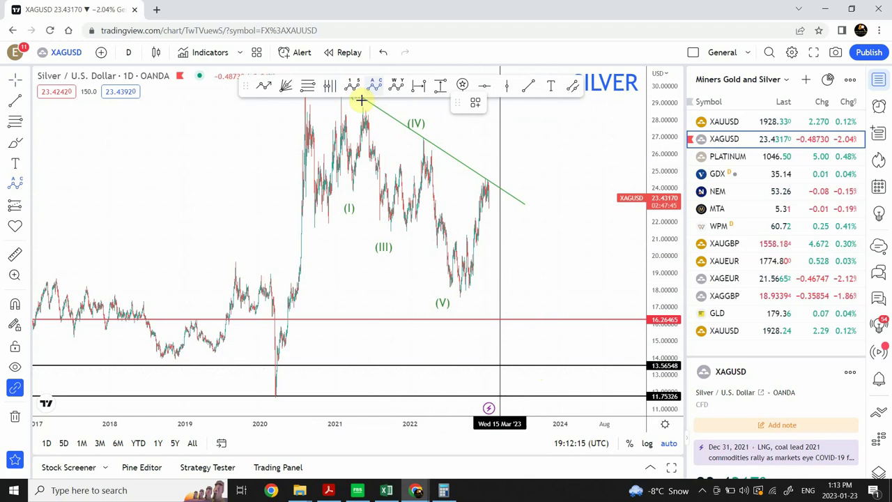
{"action": "left_click", "coordinate": [332, 101]}
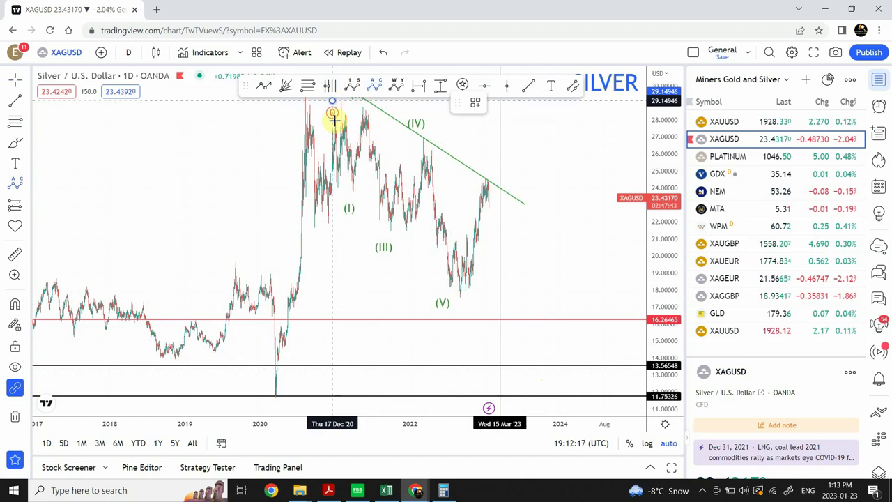
{"action": "left_click", "coordinate": [426, 296]}
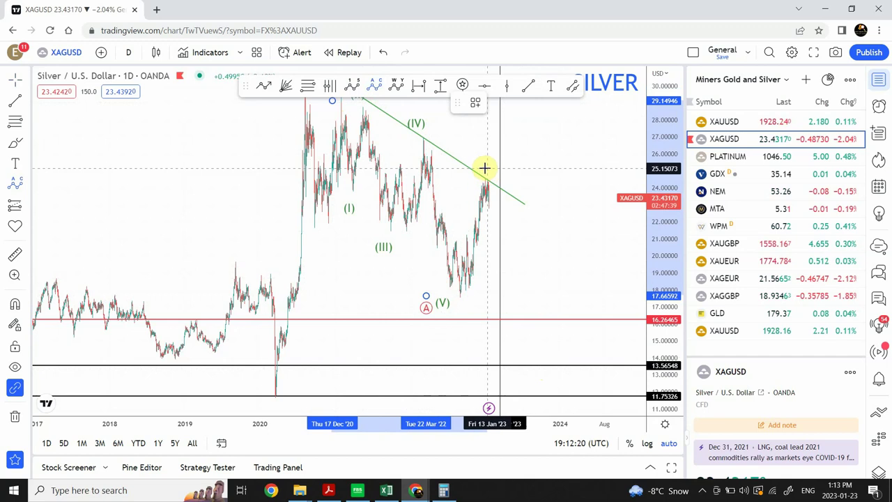
{"action": "left_click", "coordinate": [484, 168]}
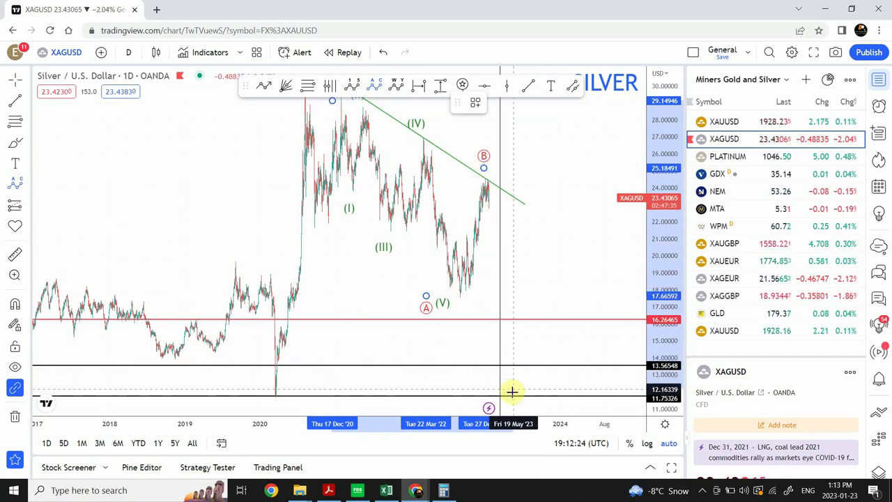
{"action": "left_click", "coordinate": [510, 394]}
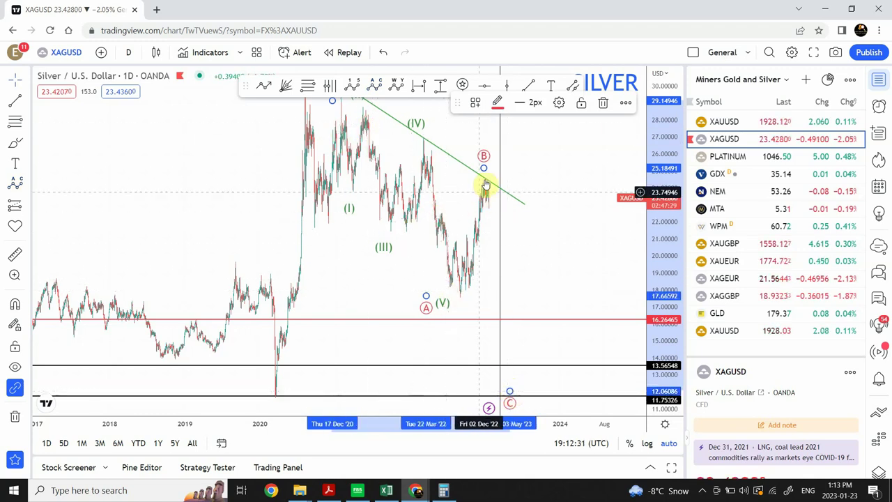
{"action": "left_click", "coordinate": [551, 283]}
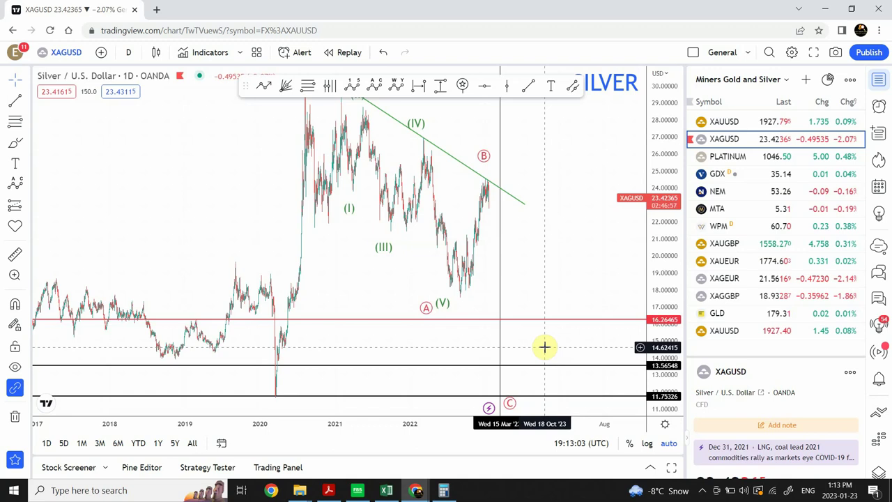
{"action": "left_click", "coordinate": [130, 53]}
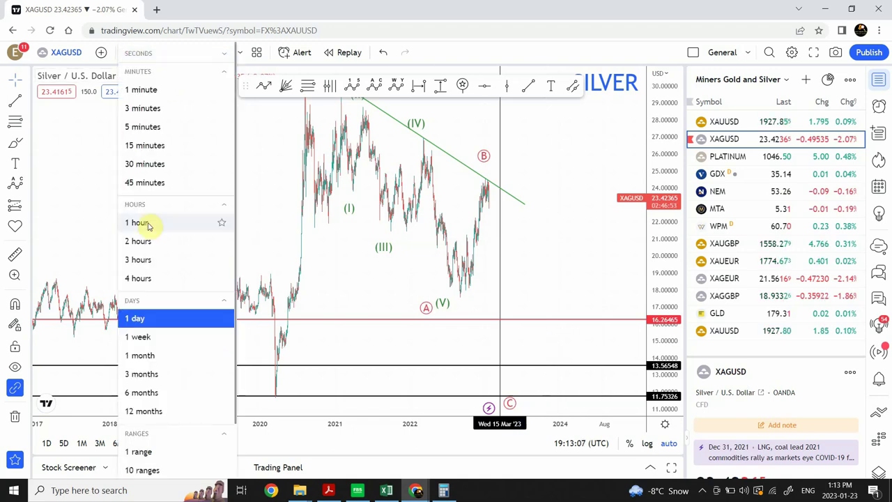
{"action": "left_click", "coordinate": [155, 147]}
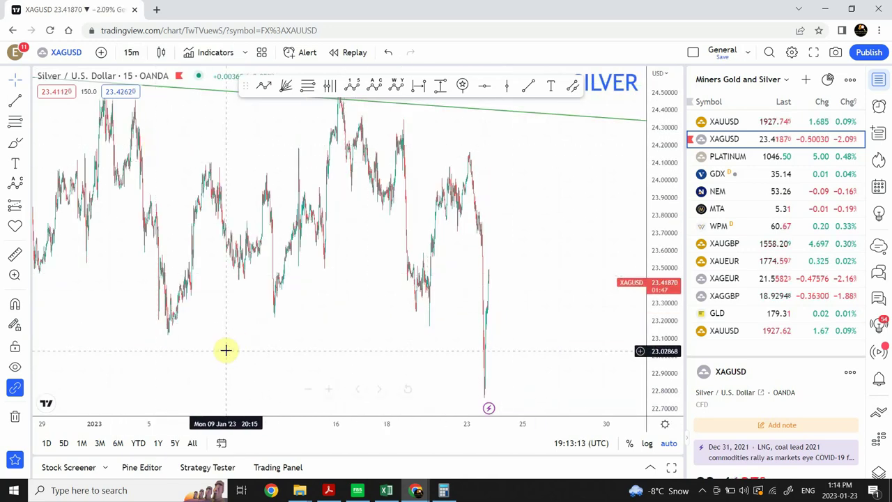
{"action": "left_click_drag", "start_coordinate": [225, 351], "coordinate": [516, 294]}
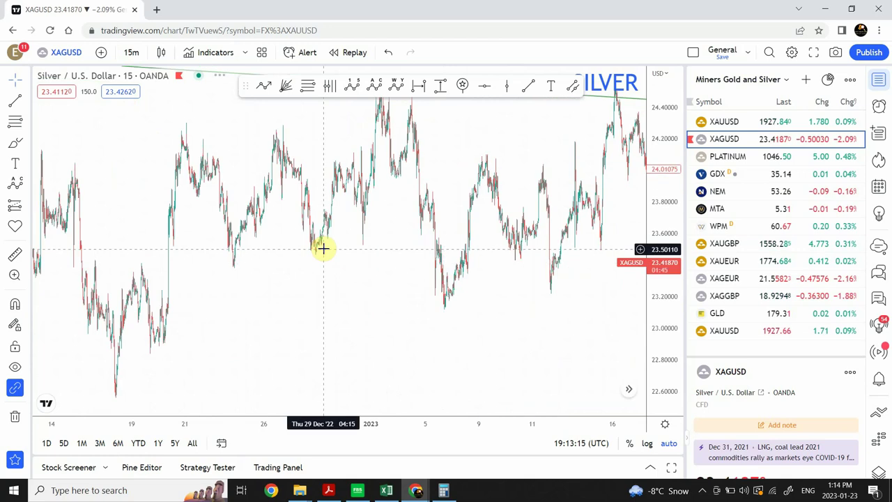
Set the chart interval to 1 hour, show the latest prices, and move the floating drawing toolbar clear of the chart
{"action": "left_click", "coordinate": [132, 54]}
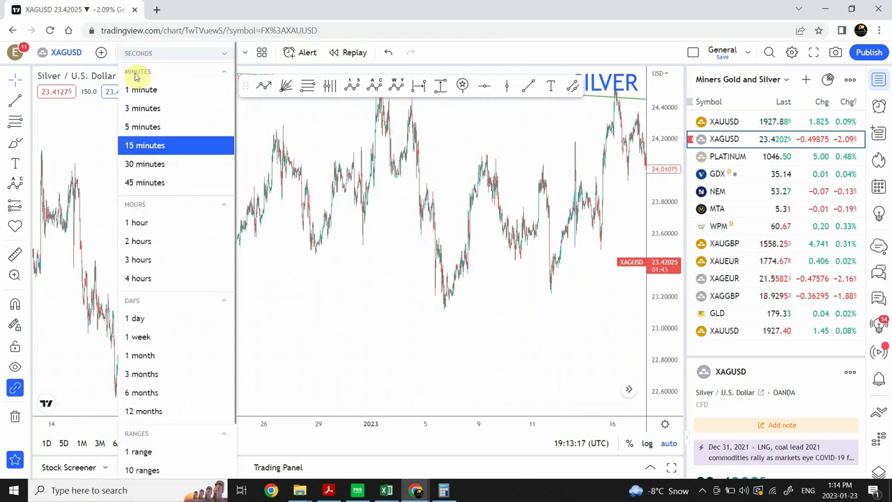
{"action": "left_click", "coordinate": [139, 223]}
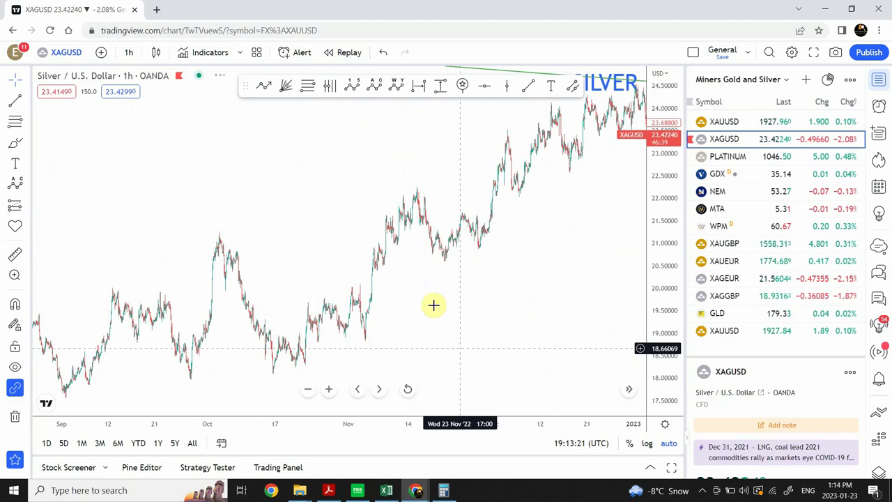
{"action": "left_click_drag", "start_coordinate": [376, 181], "coordinate": [117, 193]}
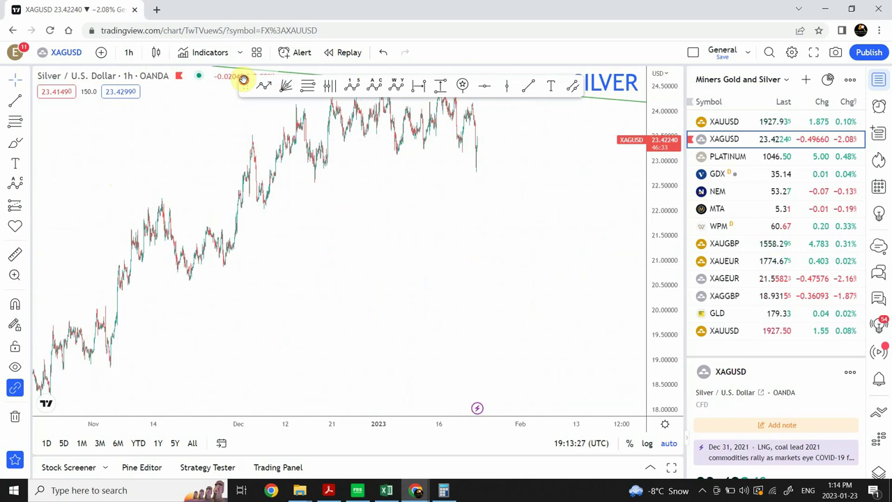
{"action": "mouse_move", "coordinate": [243, 79]}
{"action": "left_mouse_down"}
{"action": "mouse_move", "coordinate": [259, 68]}
{"action": "mouse_move", "coordinate": [256, 24]}
{"action": "left_mouse_up"}
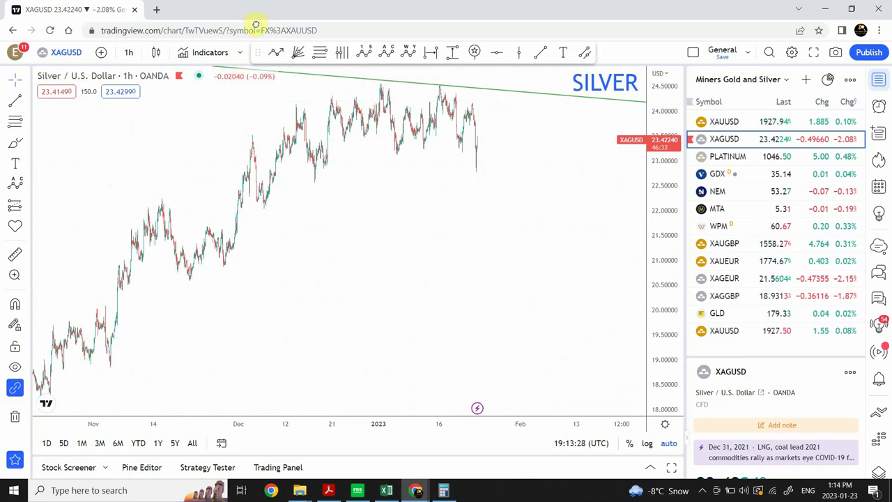
Trace silver's sideways price swings with a Path from the 21 December high to an arrow end at about 22.48 on 25 January 2023
{"action": "left_click", "coordinate": [274, 55]}
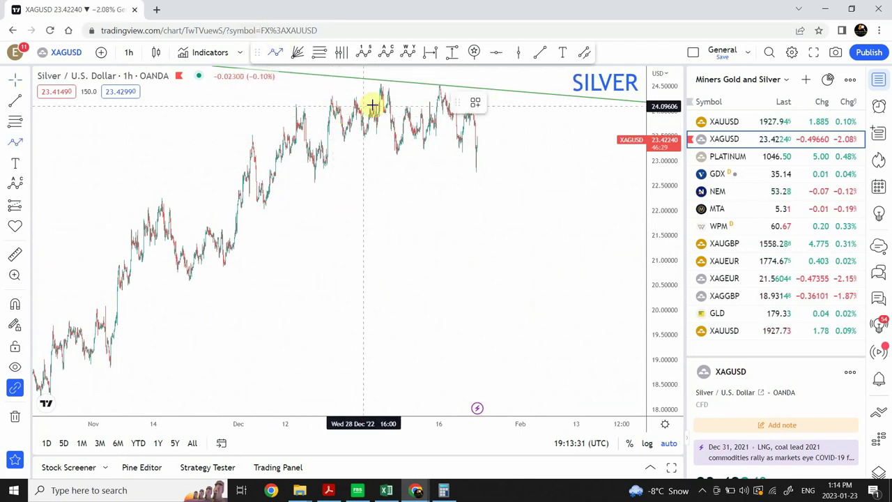
{"action": "left_click", "coordinate": [331, 100]}
{"action": "left_click", "coordinate": [343, 139]}
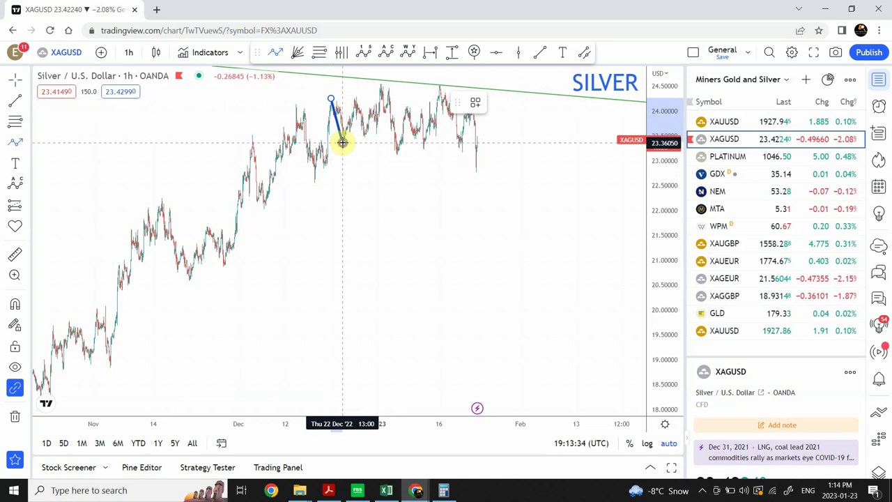
{"action": "left_click", "coordinate": [354, 98]}
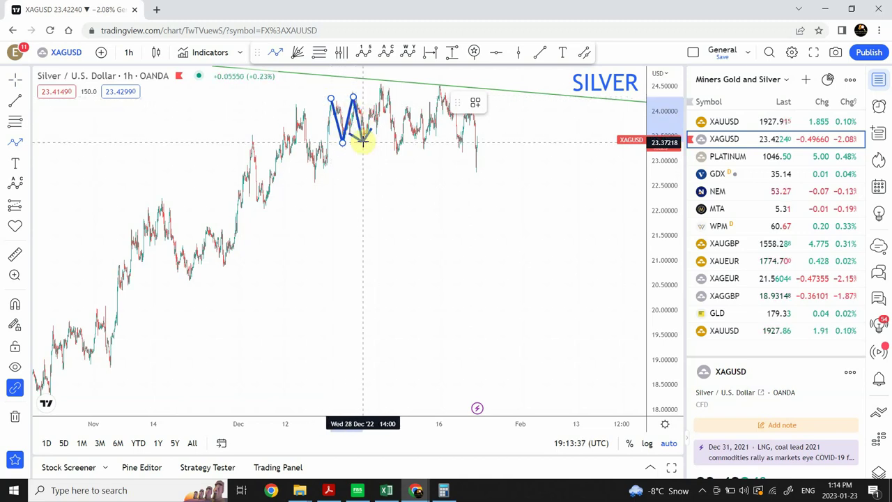
{"action": "left_click", "coordinate": [365, 133]}
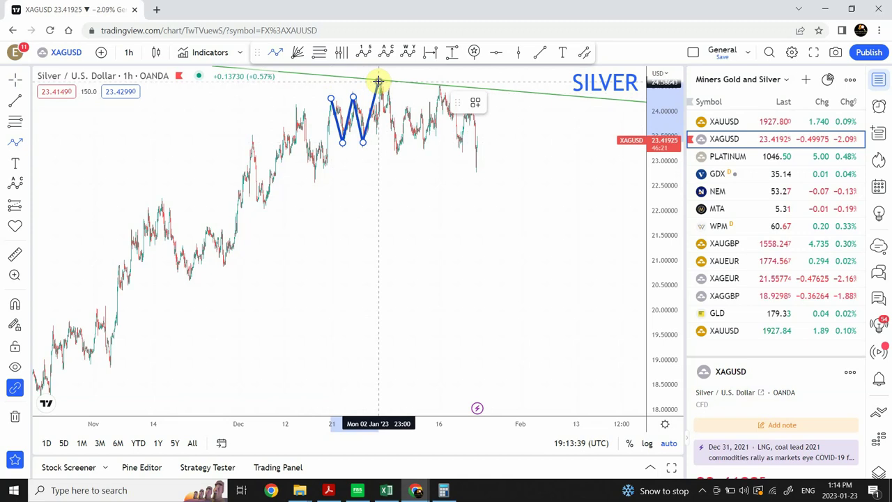
{"action": "left_click", "coordinate": [379, 83]}
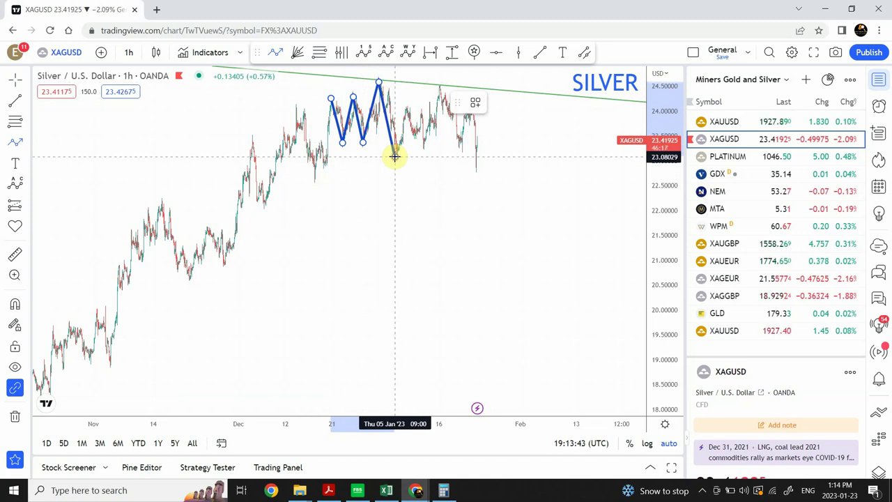
{"action": "left_click", "coordinate": [394, 156]}
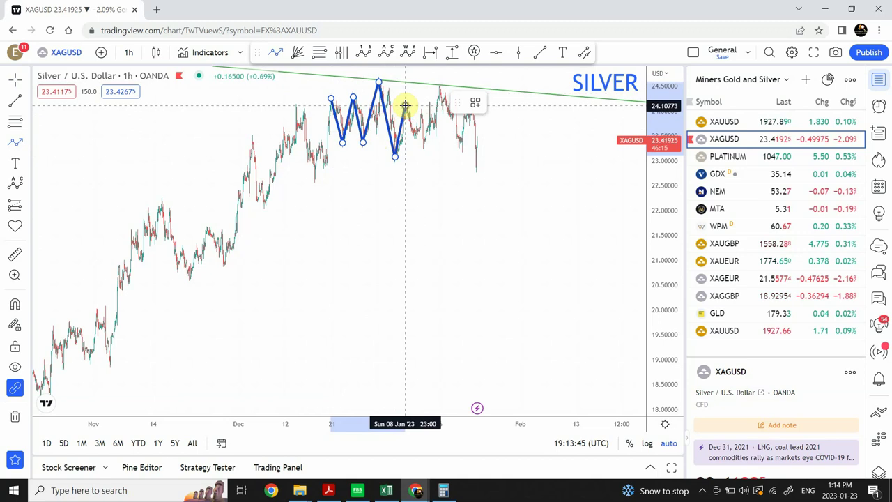
{"action": "left_click", "coordinate": [405, 105]}
{"action": "left_click", "coordinate": [421, 153]}
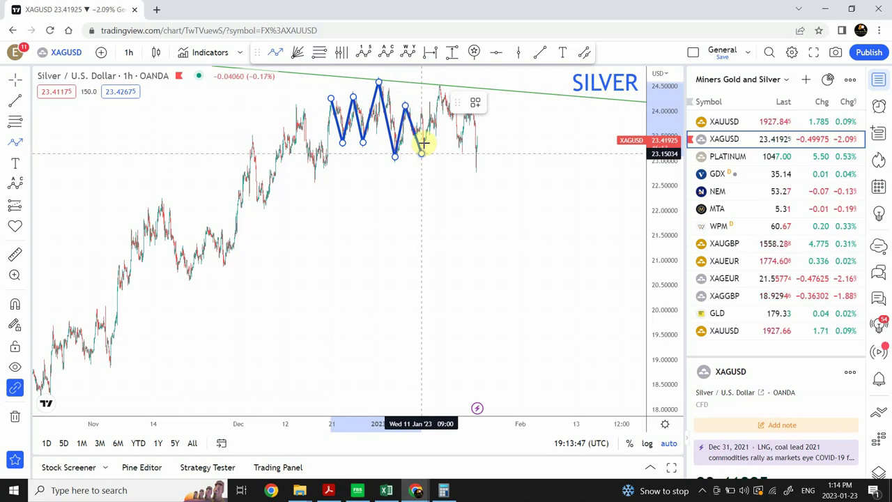
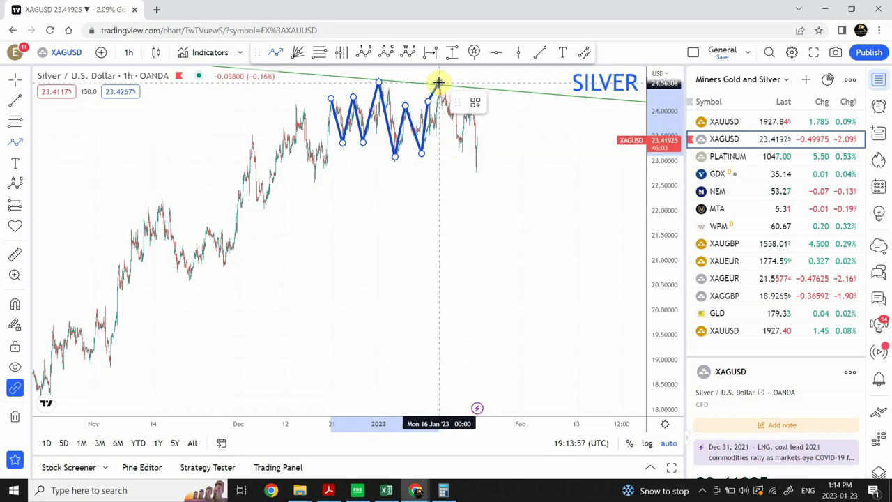
{"action": "left_click", "coordinate": [438, 83]}
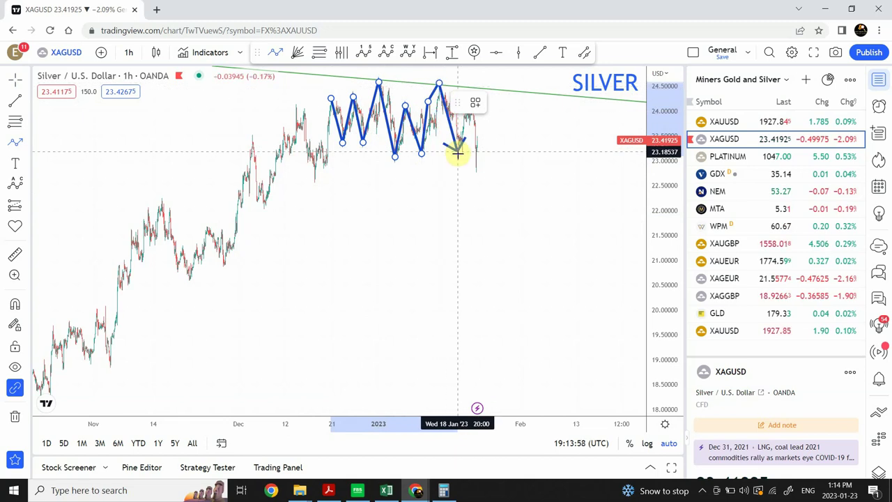
{"action": "left_click", "coordinate": [458, 140]}
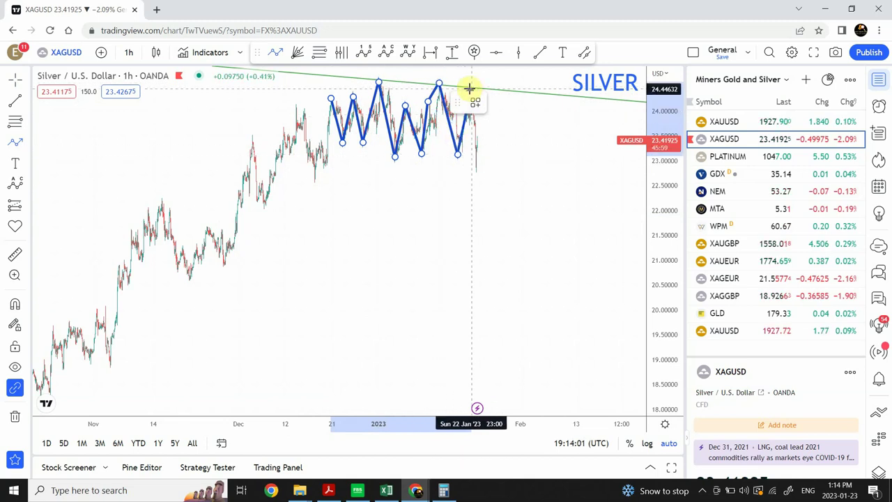
{"action": "left_click", "coordinate": [468, 90]}
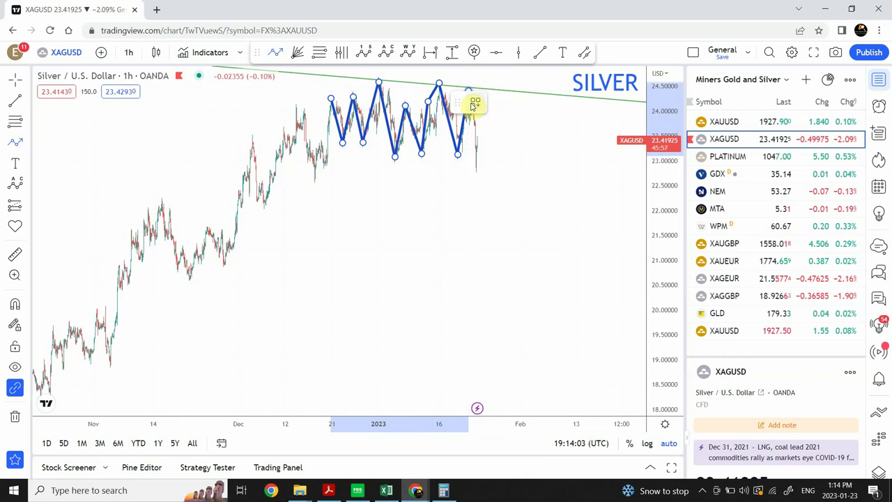
{"action": "left_click", "coordinate": [490, 185]}
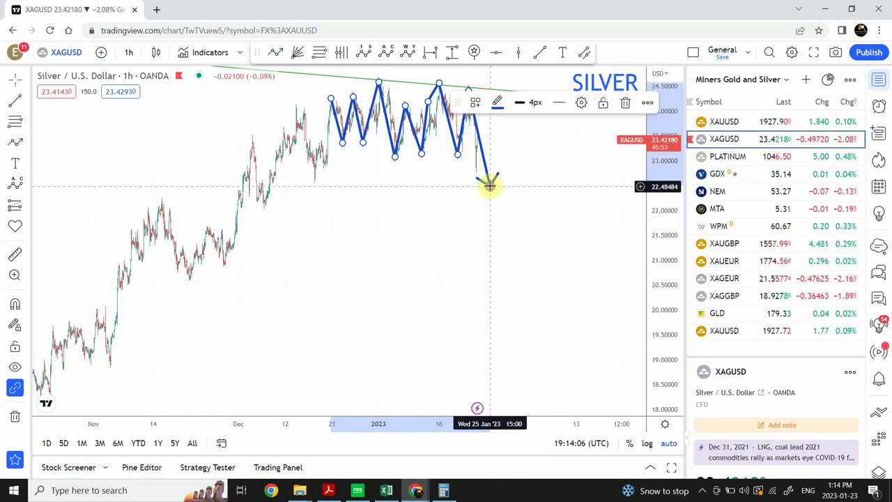
{"action": "left_click", "coordinate": [516, 260]}
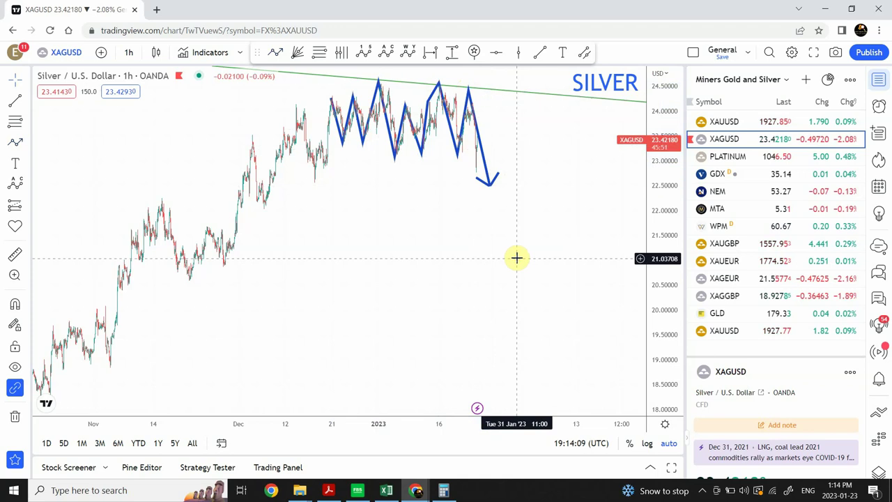
{"action": "double_click", "coordinate": [481, 164]}
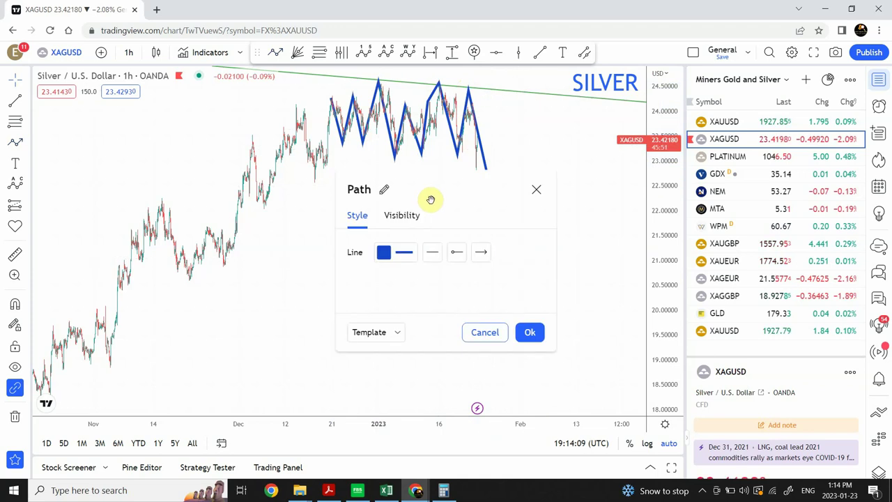
{"action": "left_click", "coordinate": [534, 194]}
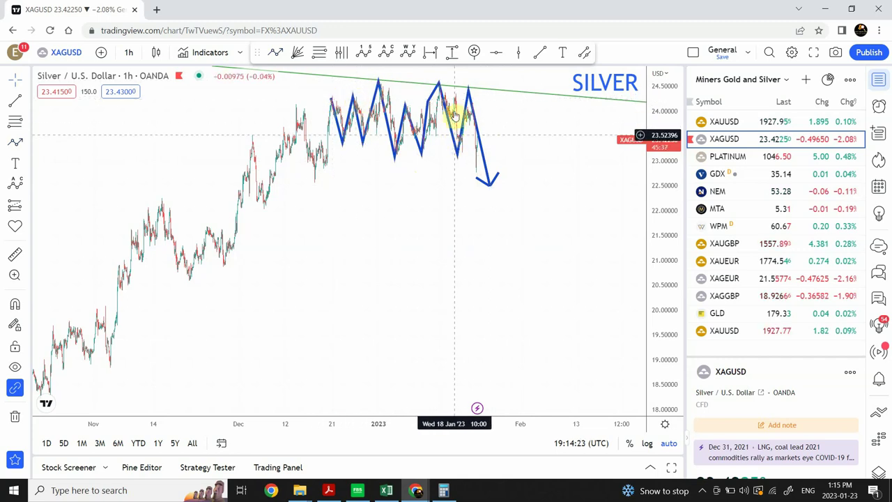
Delete the blue zigzag path traced over silver's recent swings
{"action": "left_click", "coordinate": [456, 160]}
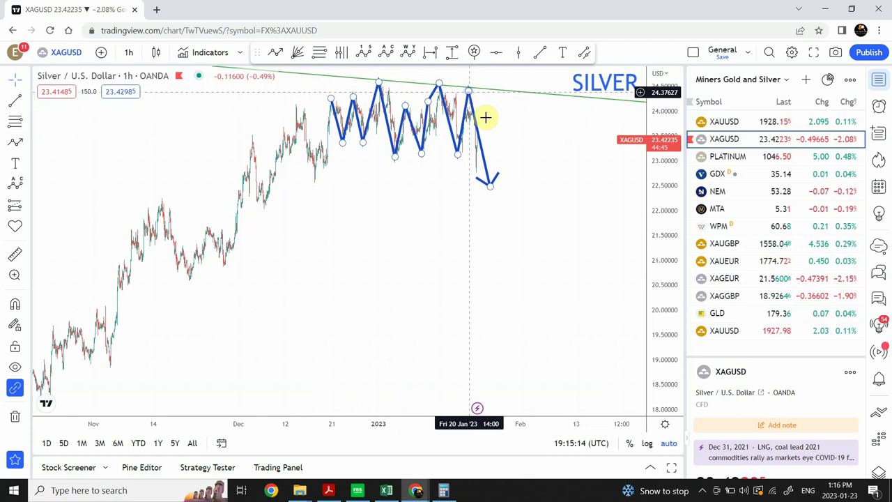
{"action": "left_click", "coordinate": [489, 177]}
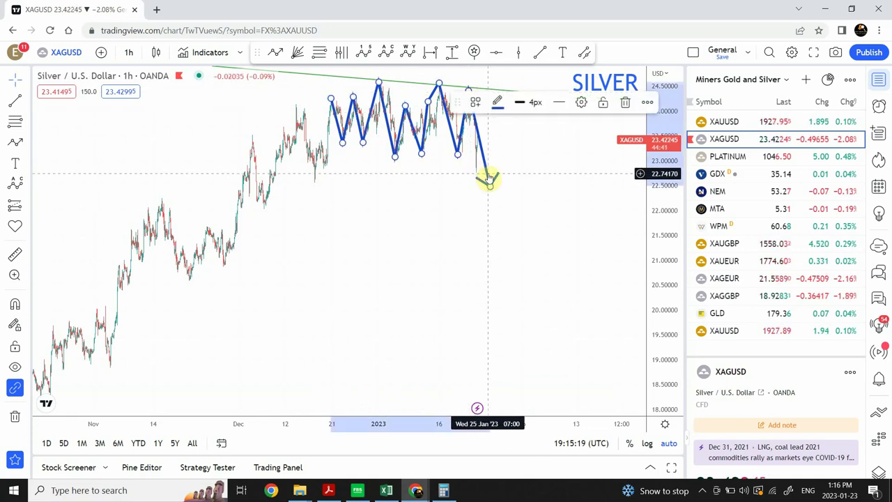
{"action": "key", "text": "Delete"}
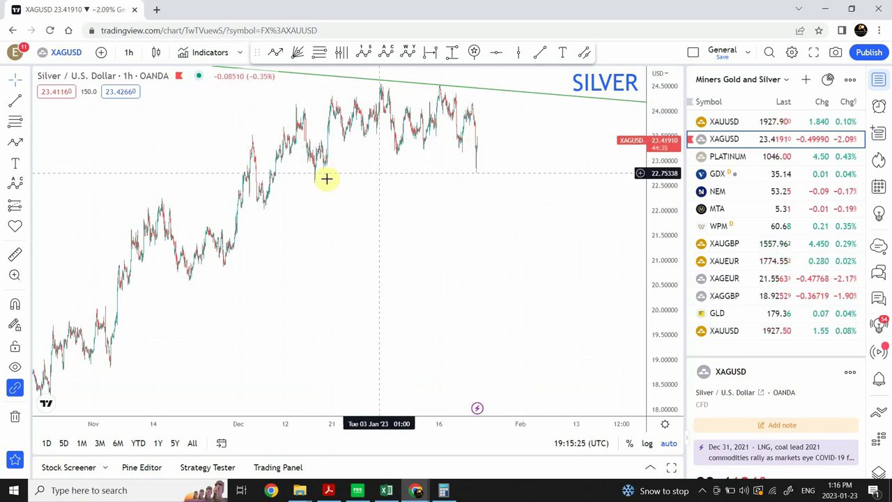
Draw a rising trendline from about 23.19 at the 11 January 2023 low to about 24.46 on 24 January
{"action": "left_click", "coordinate": [540, 56]}
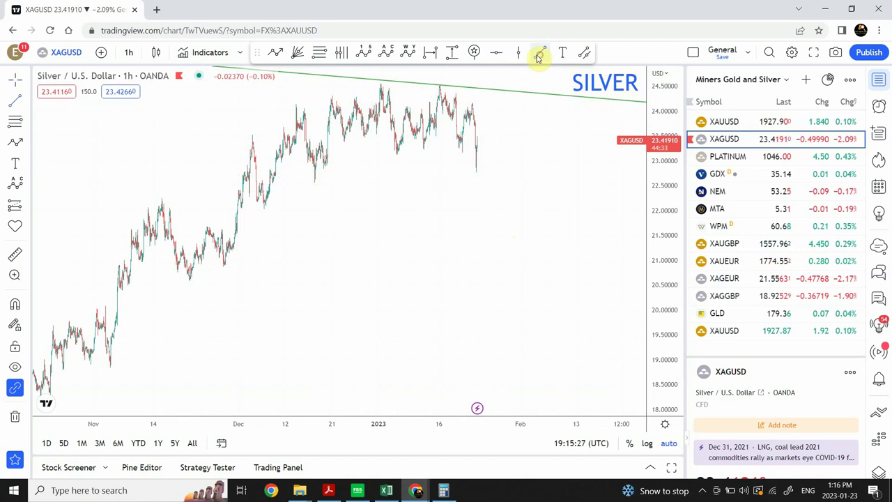
{"action": "left_click", "coordinate": [423, 152]}
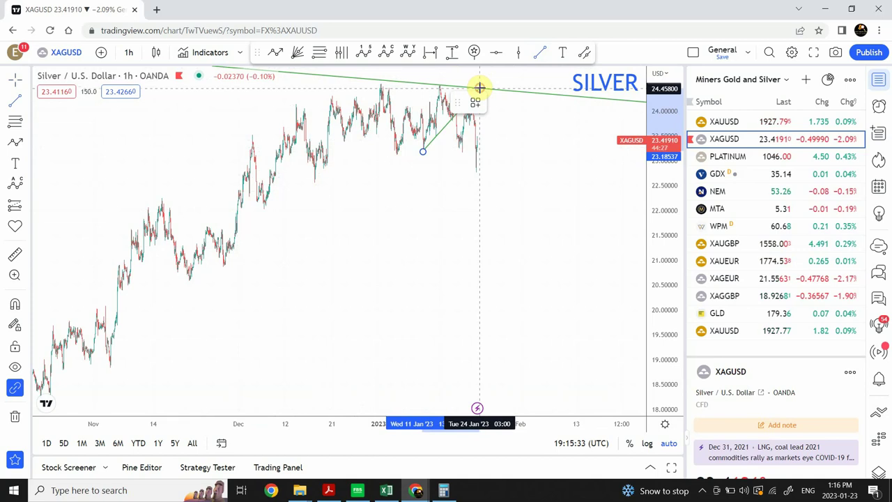
{"action": "left_click", "coordinate": [480, 87]}
{"action": "left_click", "coordinate": [403, 242]}
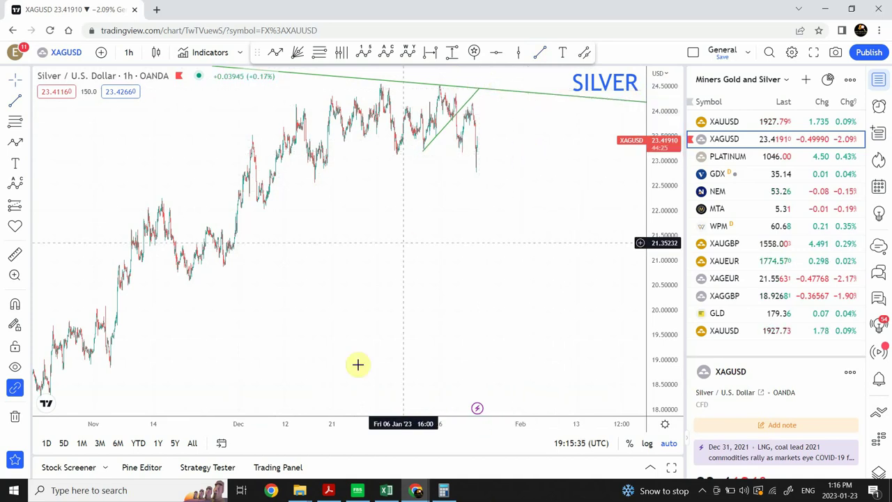
Set the chart interval to 15 minutes and adjust the rising trendline's lower end to about 23.19 at 10:30 on 11 January
{"action": "left_click", "coordinate": [131, 53]}
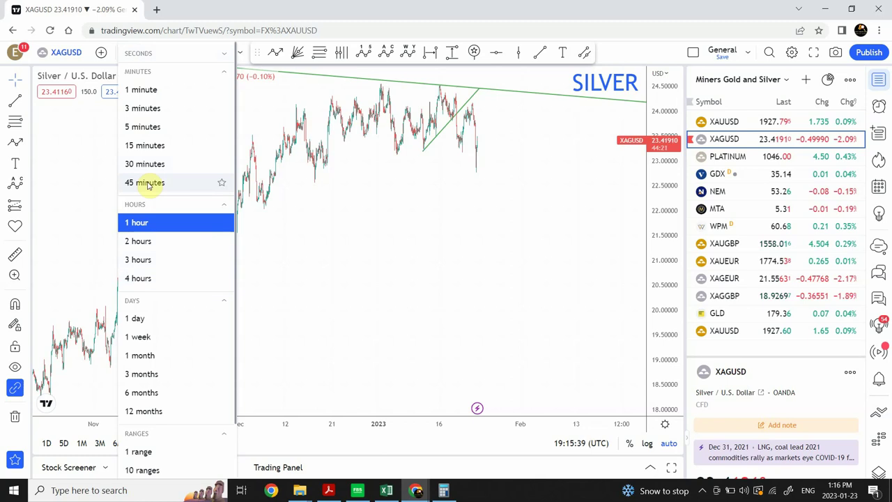
{"action": "left_click", "coordinate": [149, 146]}
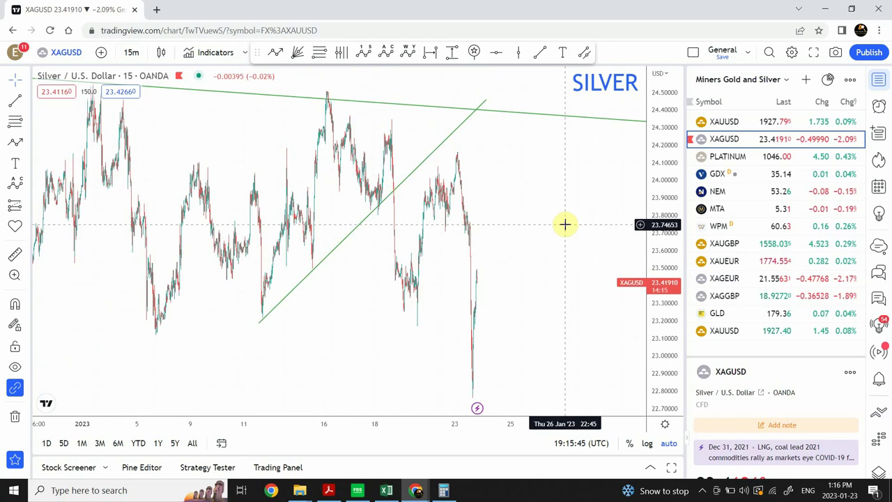
{"action": "left_click_drag", "start_coordinate": [259, 325], "coordinate": [256, 322]}
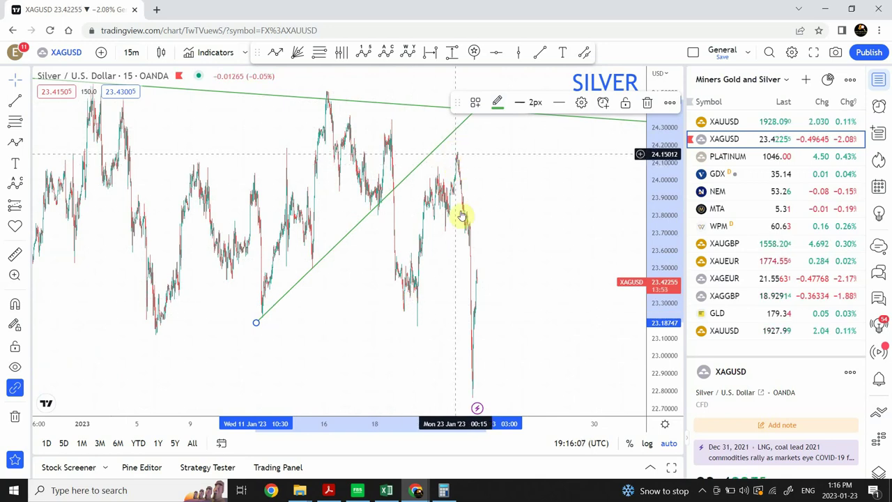
{"action": "left_click", "coordinate": [533, 253]}
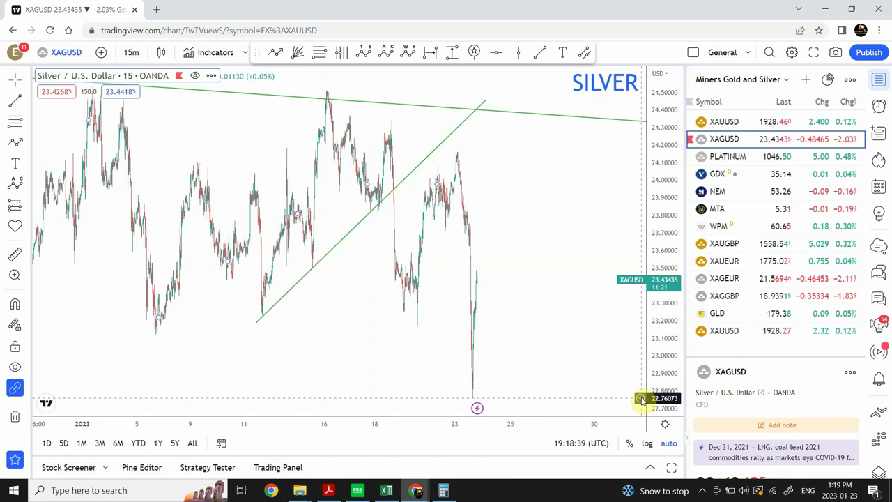
Switch the chart to gold (XAUUSD) and set its interval to 1 day
{"action": "left_click", "coordinate": [753, 122]}
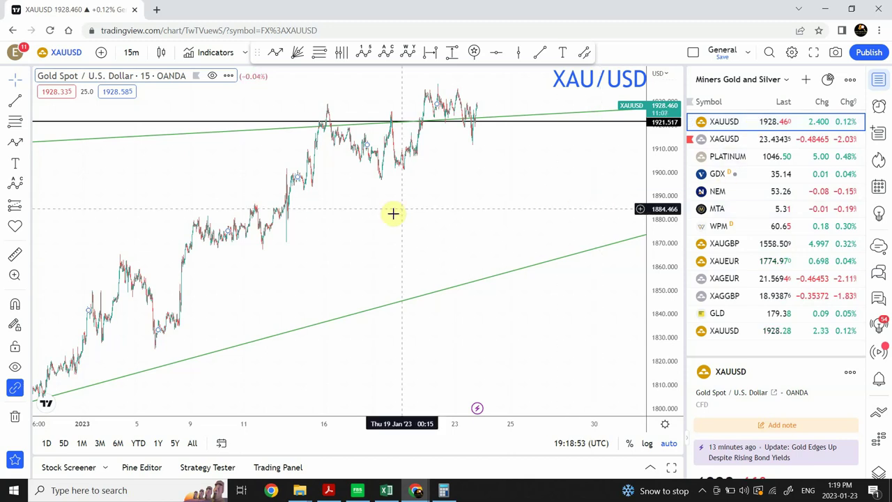
{"action": "left_click", "coordinate": [132, 53]}
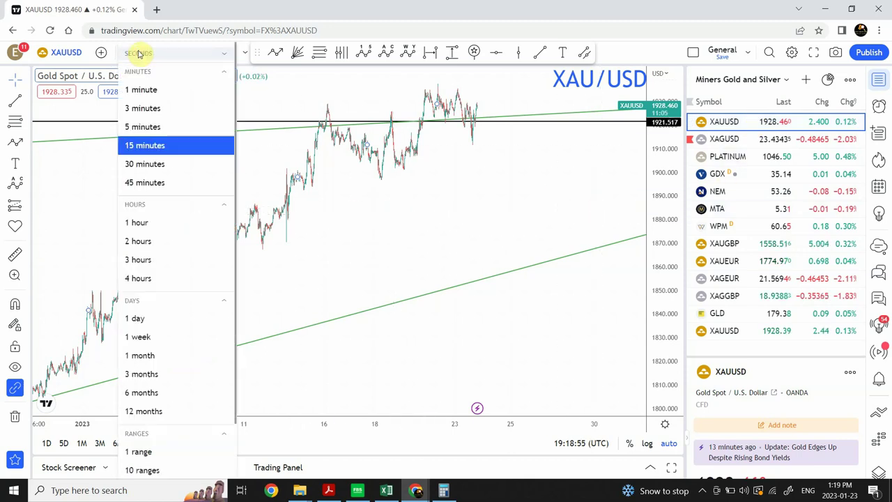
{"action": "left_click", "coordinate": [143, 320]}
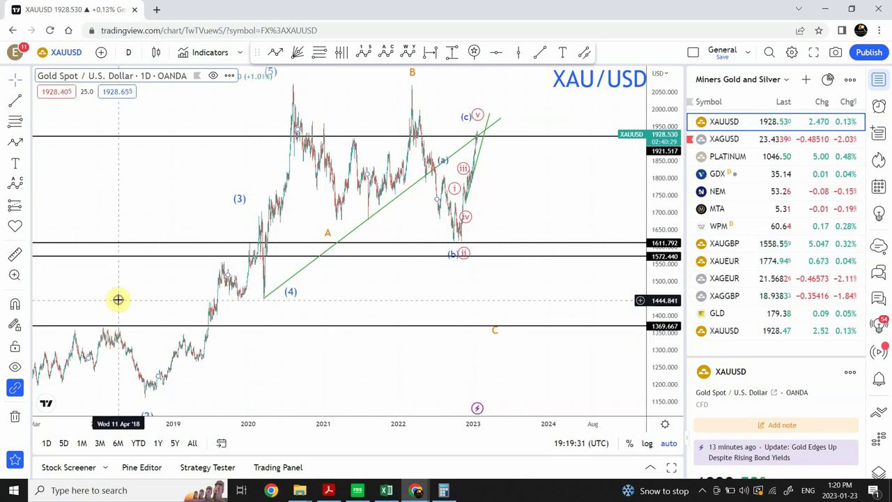
Examine gold's daily wave count back to 2016, and closely the recent (a)-(b)-(c) section where price meets the rising trendlines
{"action": "left_click_drag", "start_coordinate": [119, 300], "coordinate": [247, 285]}
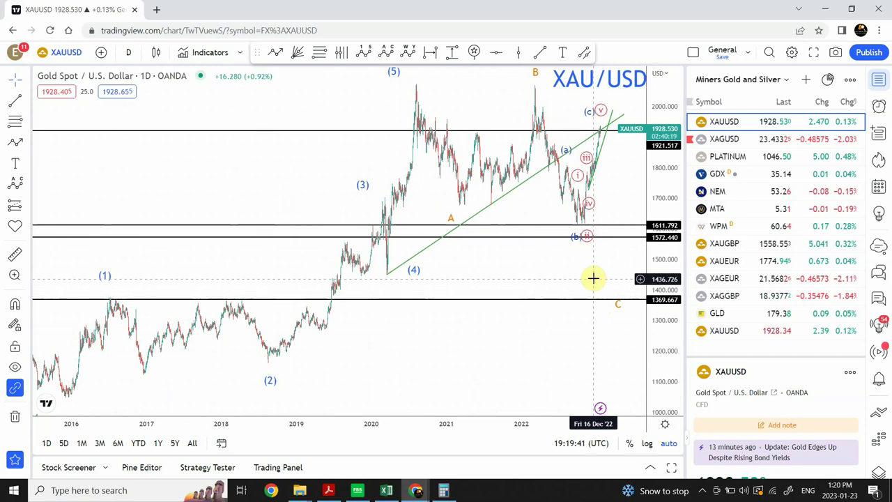
{"action": "left_click_drag", "start_coordinate": [592, 281], "coordinate": [486, 305]}
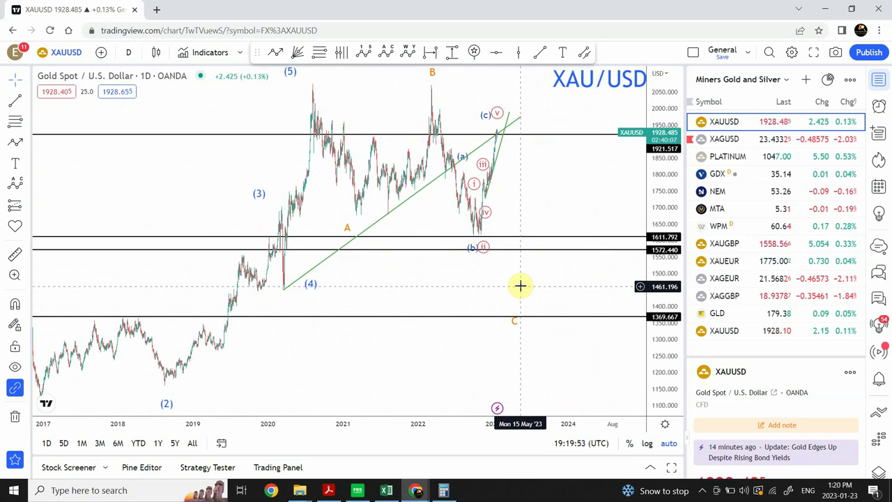
{"action": "left_click", "coordinate": [128, 55]}
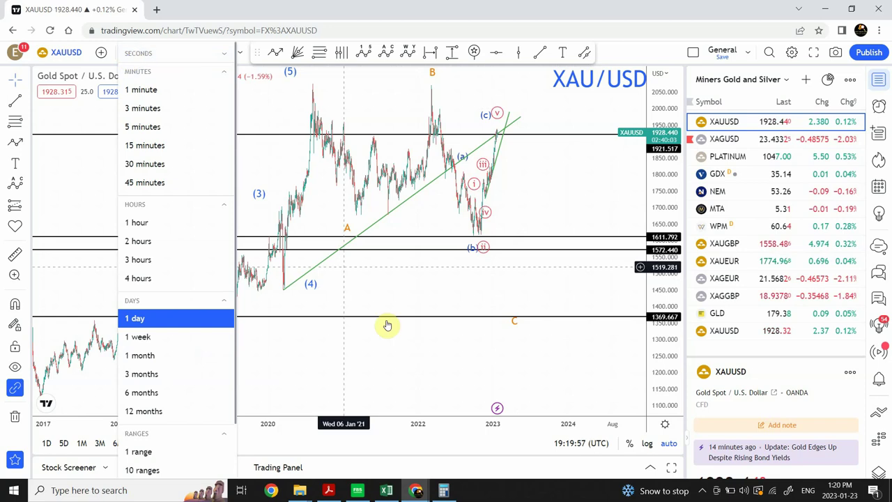
{"action": "left_click", "coordinate": [418, 288]}
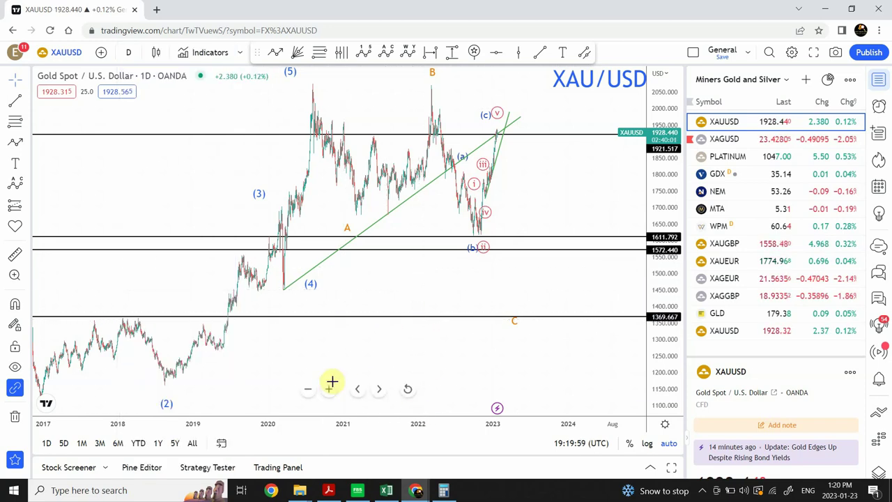
{"action": "left_click", "coordinate": [328, 391]}
{"action": "left_click", "coordinate": [328, 391]}
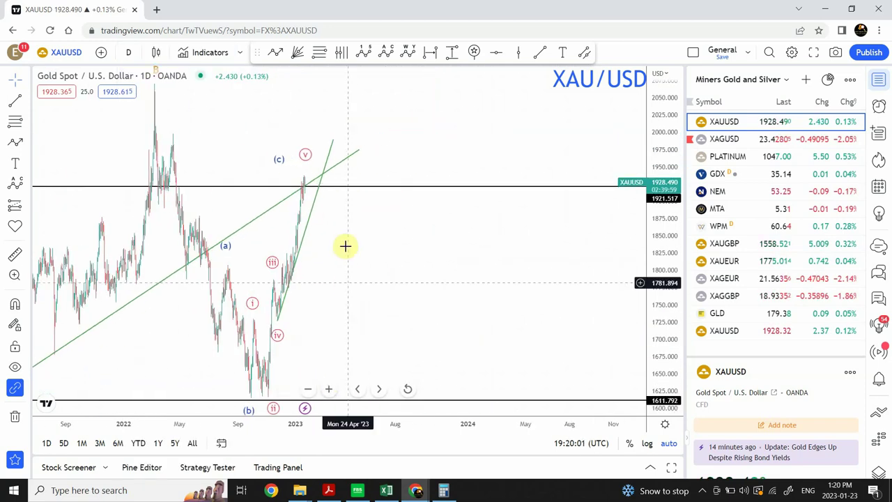
{"action": "left_click_drag", "start_coordinate": [344, 243], "coordinate": [549, 284]}
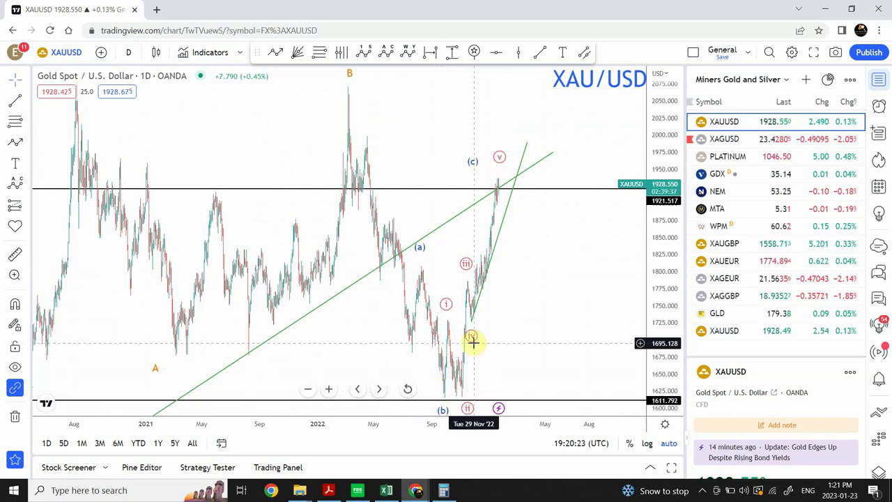
{"action": "left_click", "coordinate": [499, 193]}
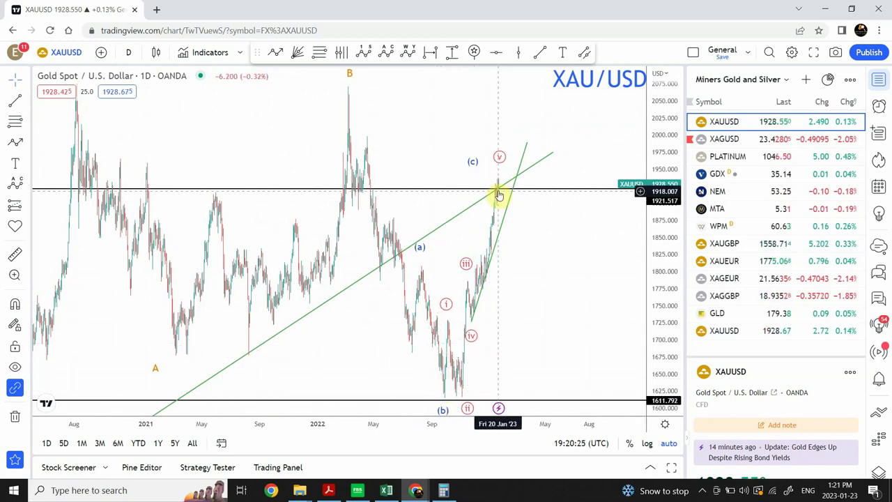
Set the gold chart's interval to 1 hour and frame the price action from late December 2022 to 23 January 2023
{"action": "left_click", "coordinate": [490, 299]}
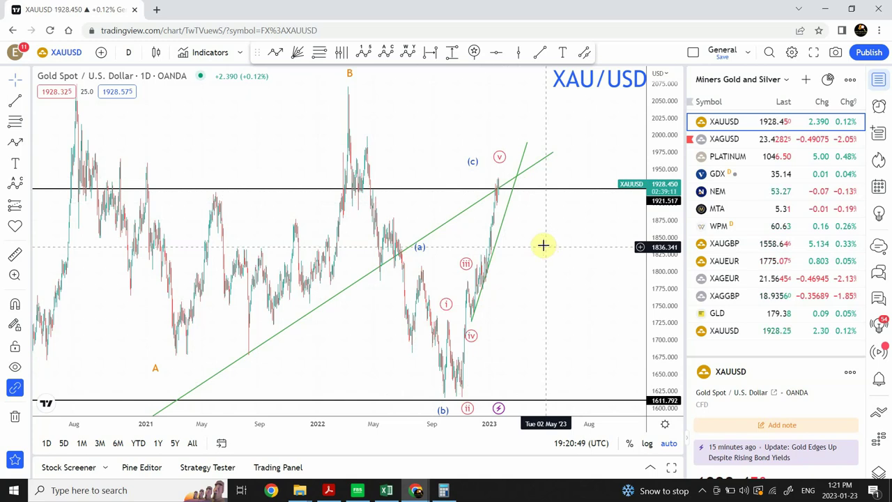
{"action": "left_click", "coordinate": [129, 54]}
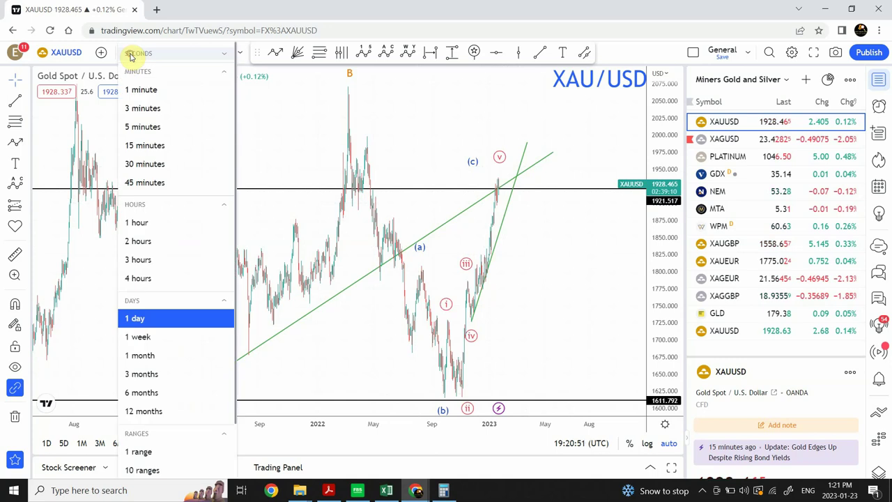
{"action": "left_click", "coordinate": [140, 222]}
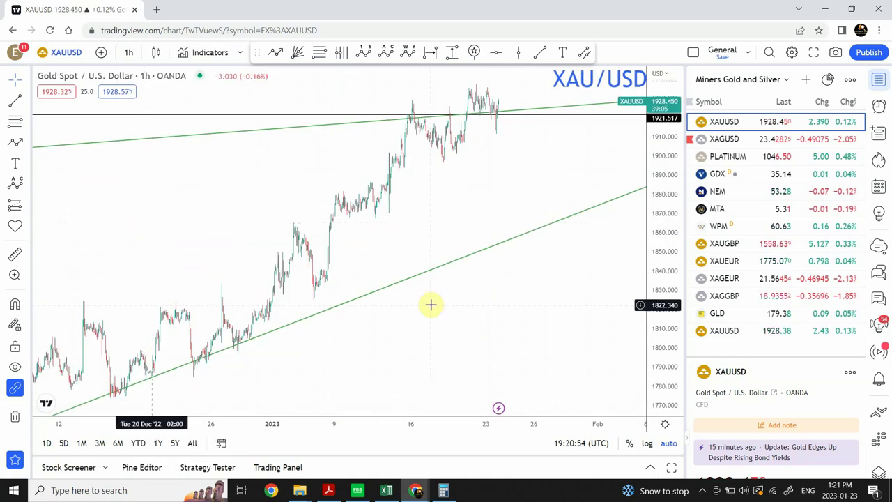
{"action": "left_click", "coordinate": [330, 391]}
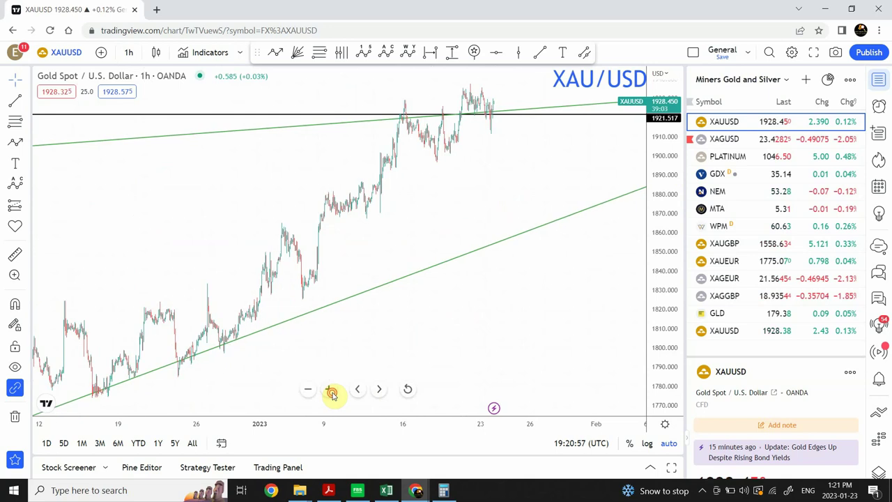
{"action": "left_click", "coordinate": [331, 390]}
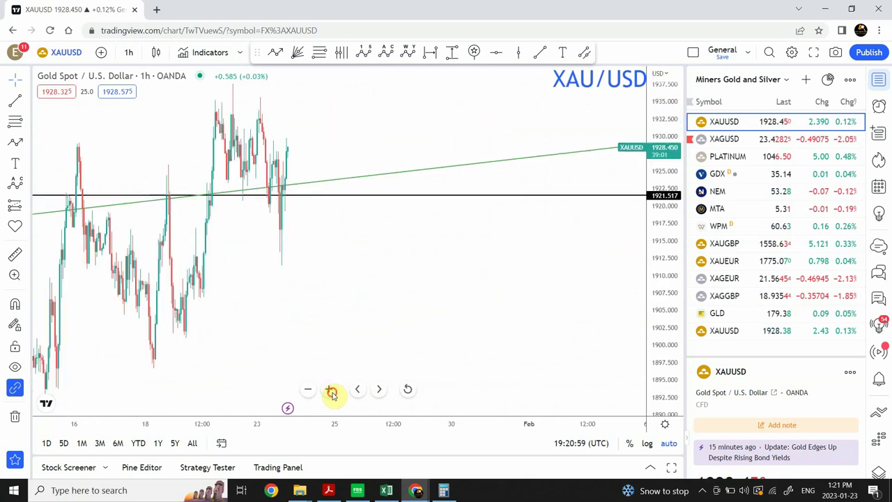
{"action": "left_click_drag", "start_coordinate": [235, 153], "coordinate": [625, 160]}
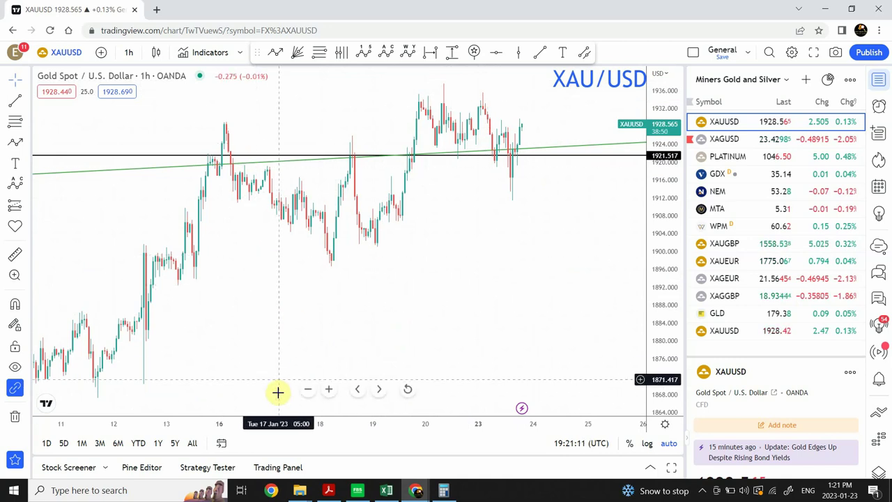
{"action": "left_click", "coordinate": [308, 389]}
{"action": "left_click", "coordinate": [309, 389]}
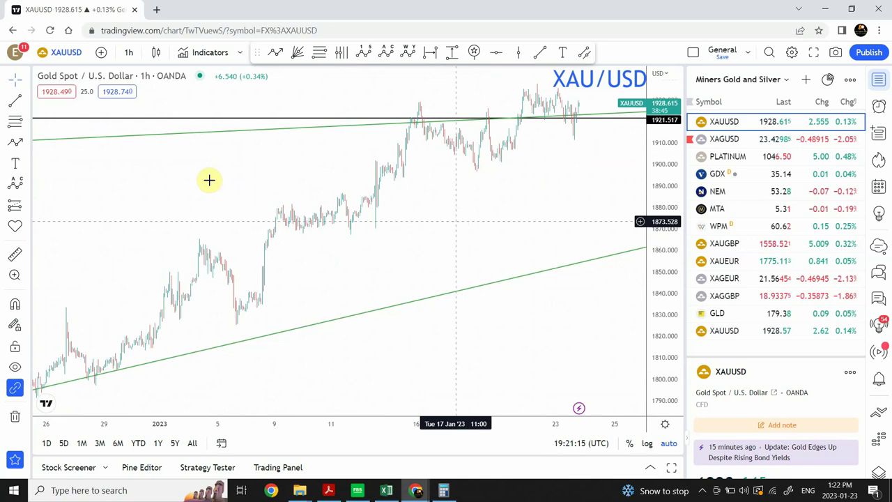
Draw a rising trendline from about 1896.8 at the 18 January low to about 1932 on 24 January
{"action": "left_click", "coordinate": [16, 103]}
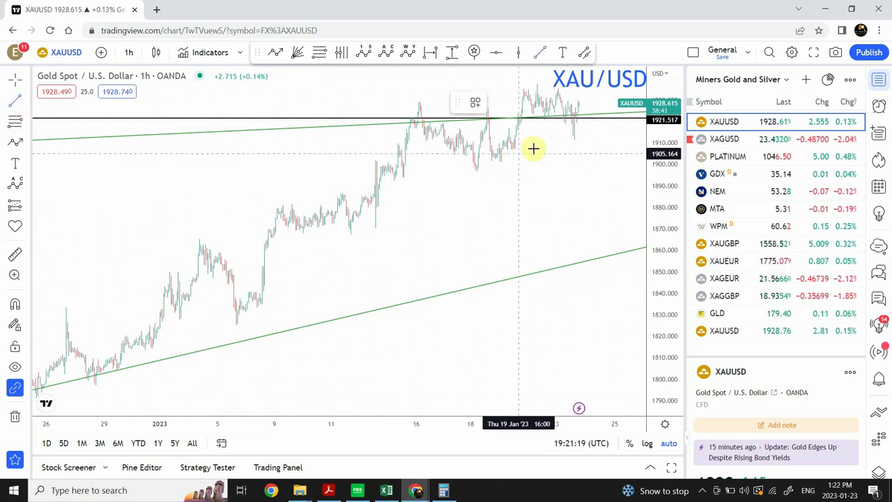
{"action": "left_click", "coordinate": [477, 170]}
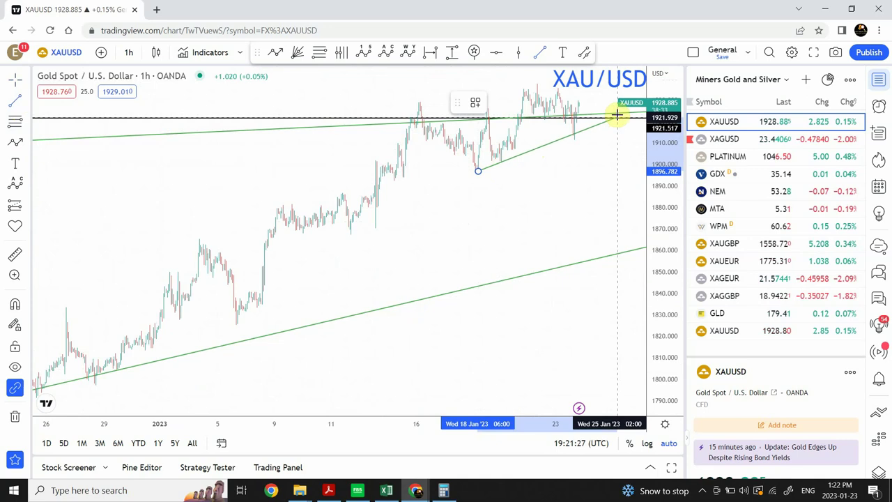
{"action": "left_click", "coordinate": [604, 94]}
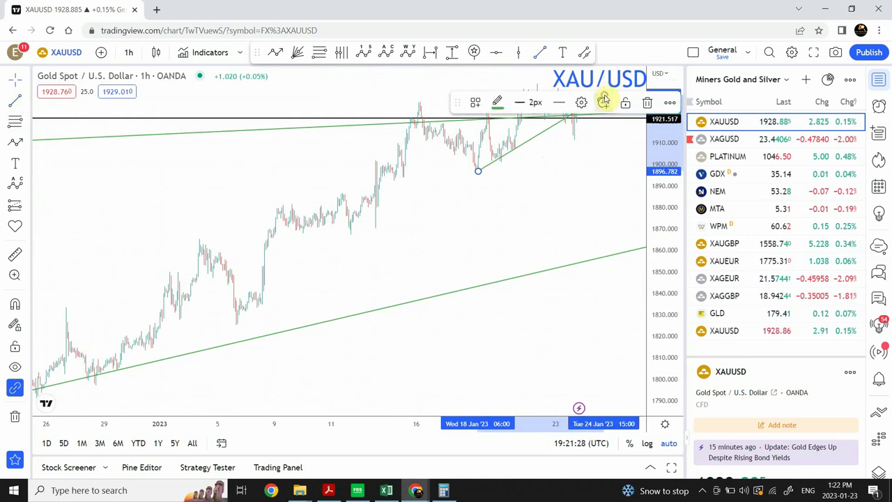
Move the new trendline's lower end to about 1901.1 at the 19 January low and its upper end to about 1937 early on 24 January
{"action": "left_click_drag", "start_coordinate": [501, 165], "coordinate": [502, 162]}
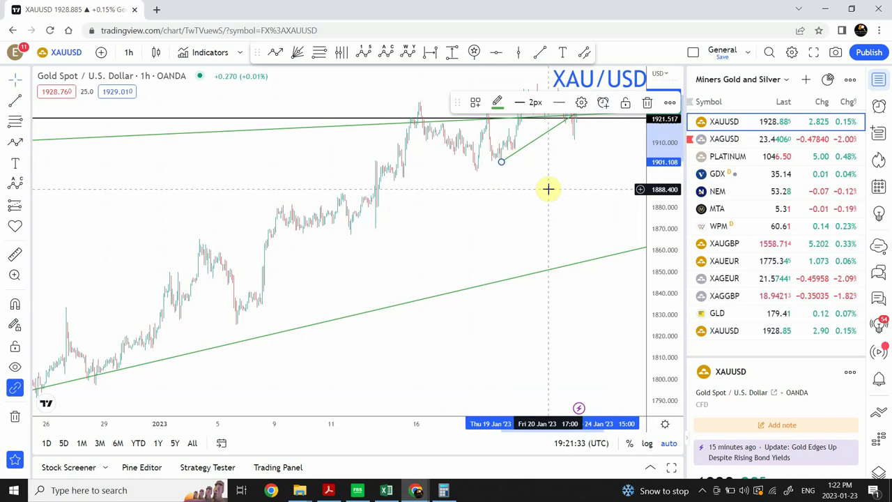
{"action": "left_click_drag", "start_coordinate": [547, 189], "coordinate": [414, 285]}
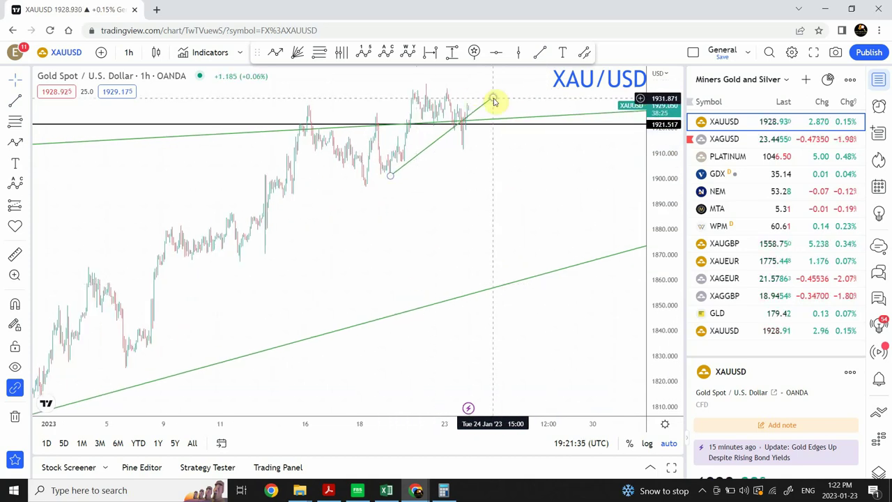
{"action": "left_click", "coordinate": [490, 92]}
{"action": "left_click_drag", "start_coordinate": [482, 91], "coordinate": [477, 85]}
{"action": "left_click", "coordinate": [423, 232]}
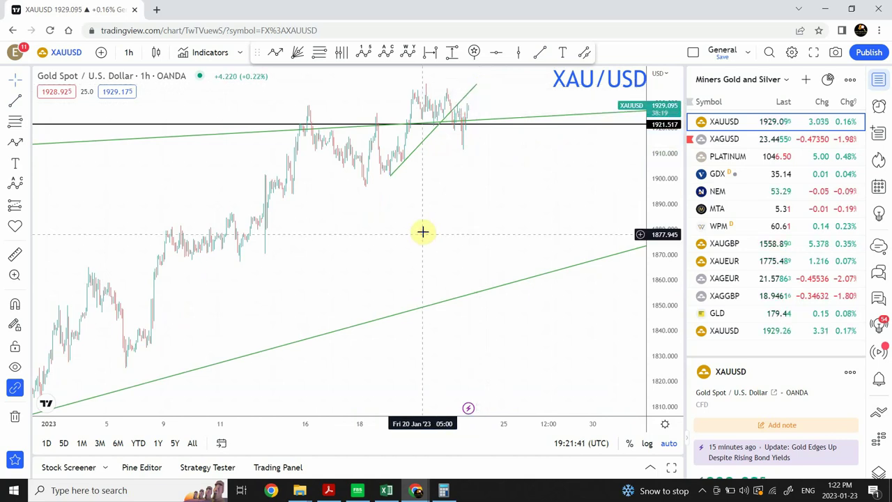
Set the chart interval to 15 minutes and examine the 23 January drop and rebound around the trendlines
{"action": "left_click", "coordinate": [129, 54]}
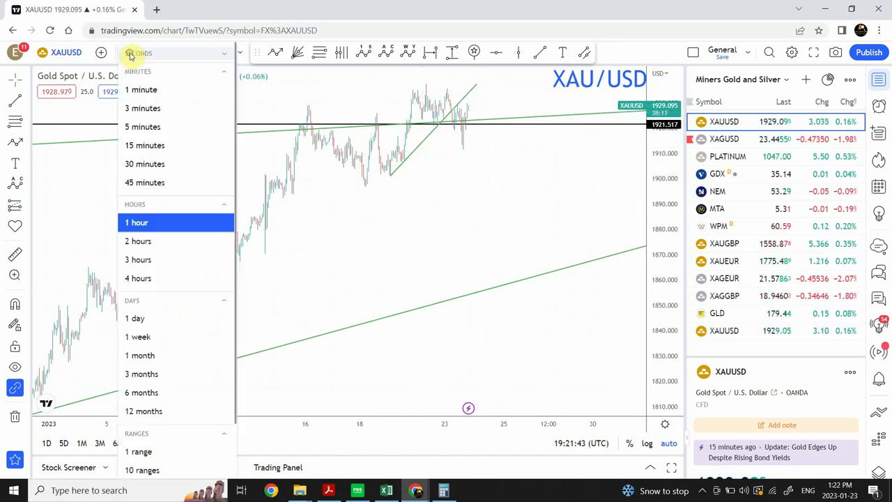
{"action": "left_click", "coordinate": [142, 145]}
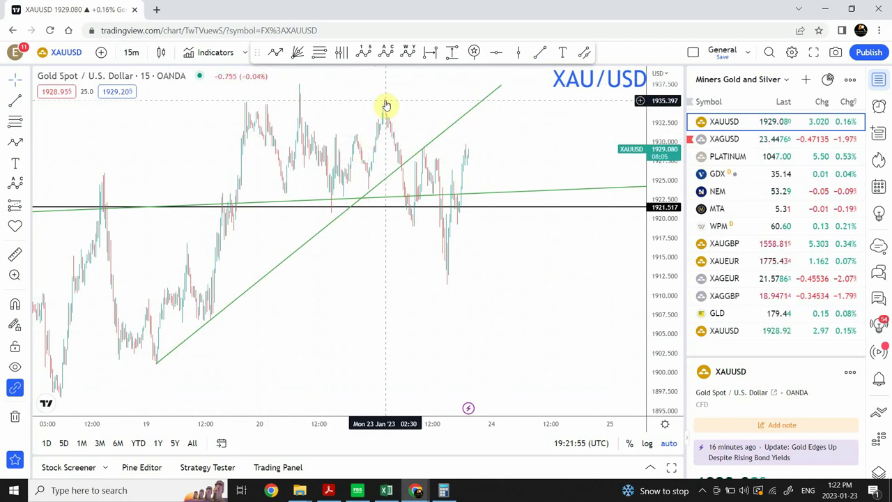
{"action": "left_click", "coordinate": [407, 162]}
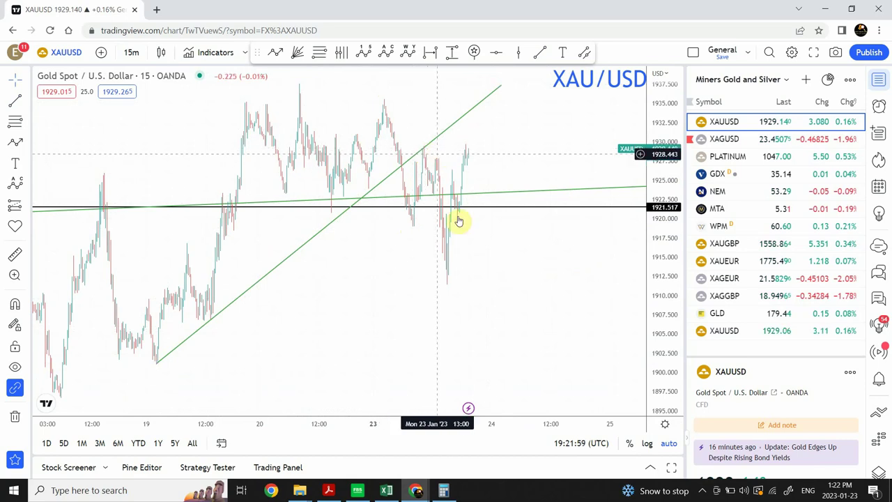
{"action": "left_click", "coordinate": [446, 280]}
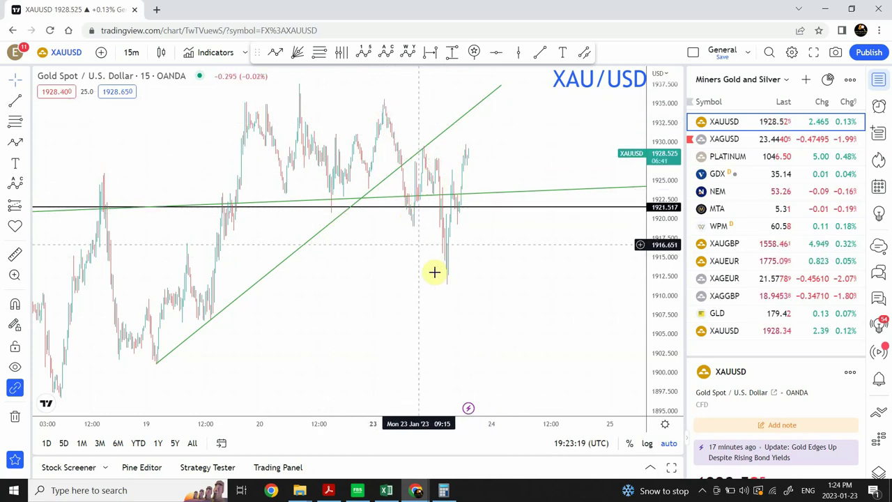
{"action": "left_click", "coordinate": [503, 207]}
{"action": "left_click", "coordinate": [487, 270]}
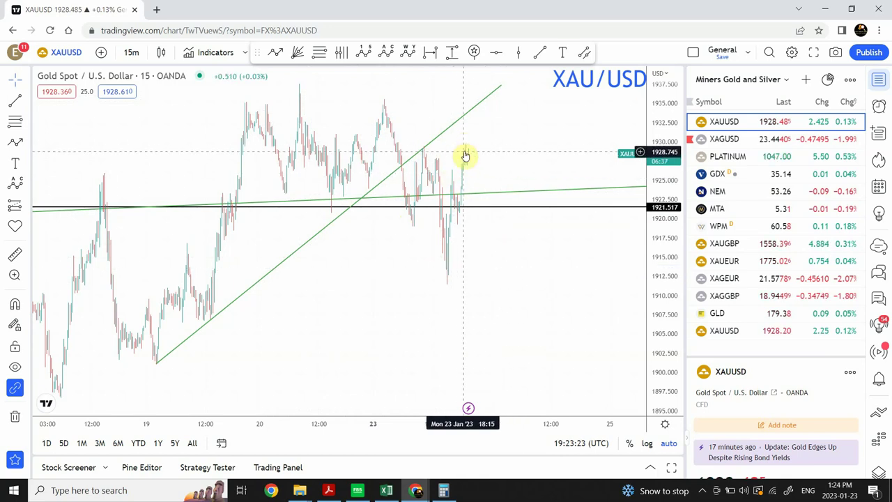
{"action": "left_click", "coordinate": [431, 142]}
{"action": "left_click", "coordinate": [481, 261]}
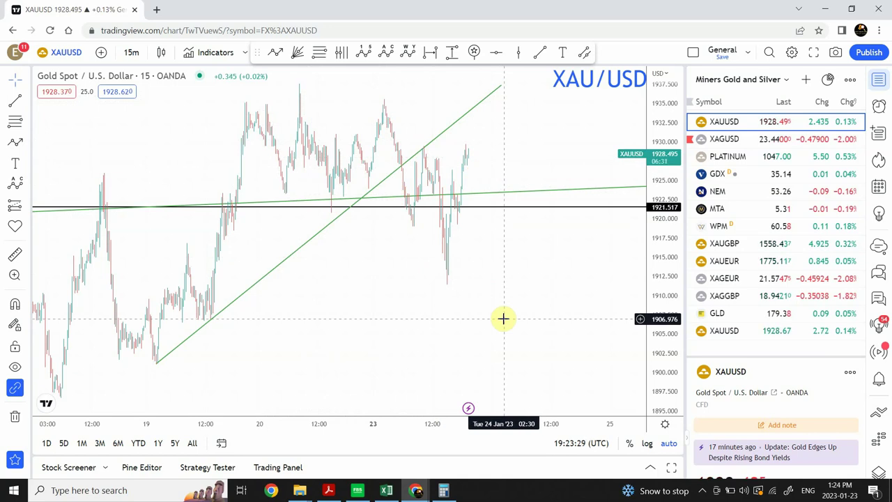
Draw a falling projection line from about 1928.7 at 21:15 on 23 January to about 1906 at 09:30 on 24 January
{"action": "left_click", "coordinate": [542, 56]}
{"action": "left_click", "coordinate": [479, 152]}
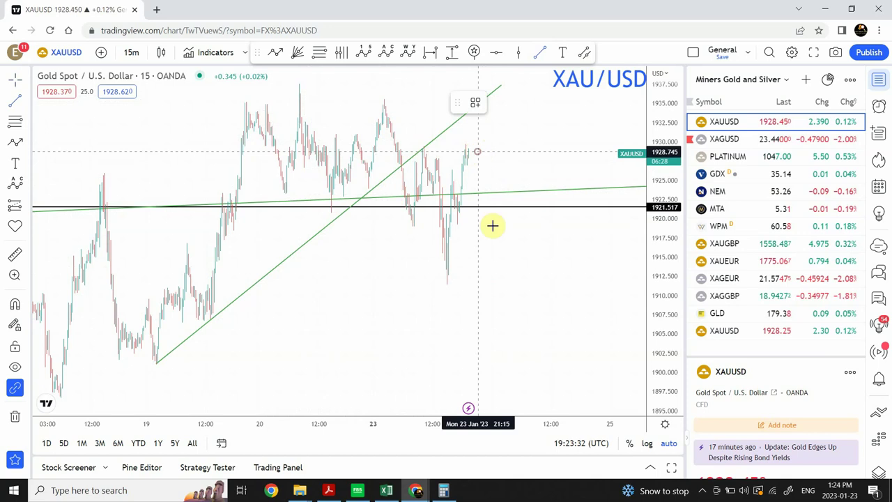
{"action": "left_click", "coordinate": [538, 326]}
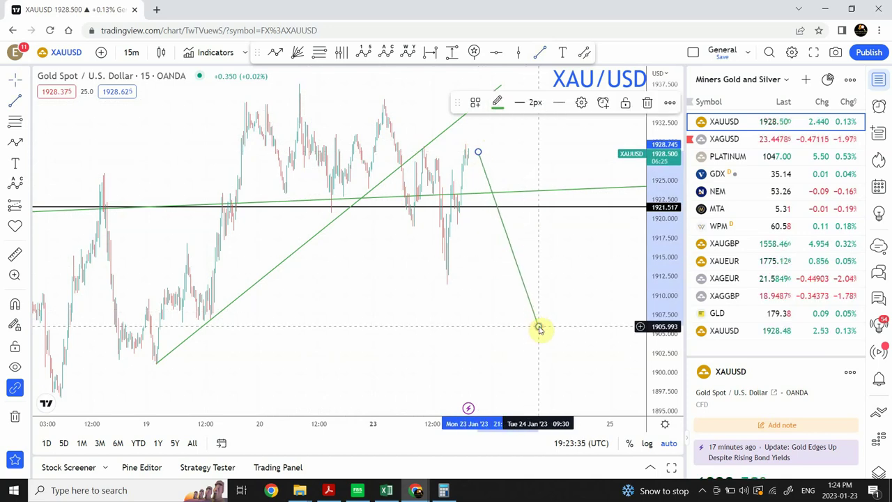
{"action": "left_click", "coordinate": [578, 324]}
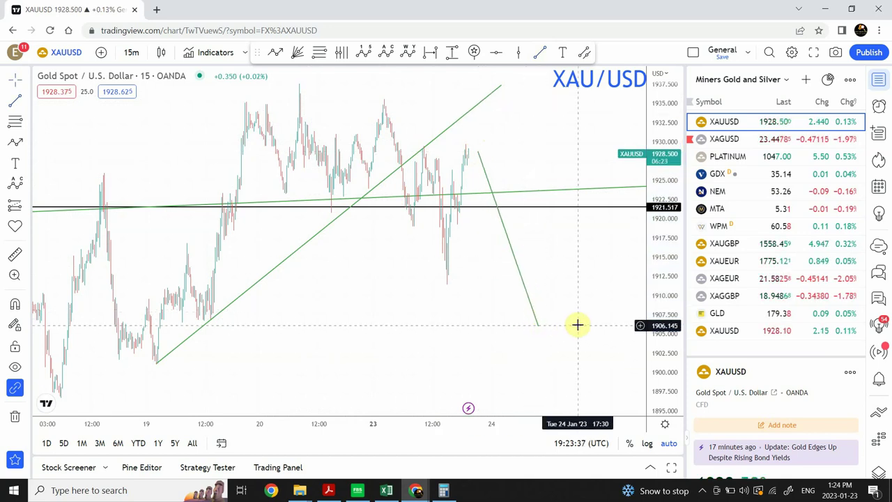